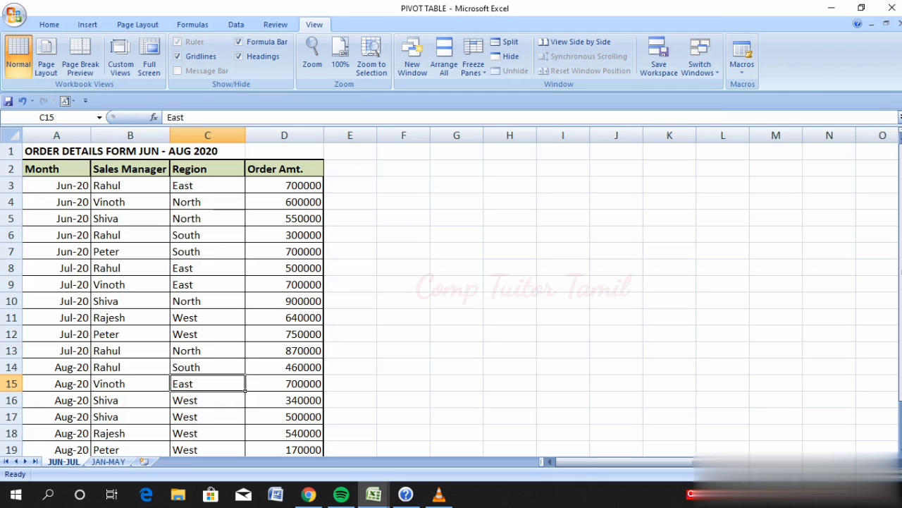
Step: Review the JUN-JUL order data, including the 640000 order in row 11
{"action": "scroll", "coordinate": [212, 282], "scroll_direction": "down", "scroll_amount": 1}
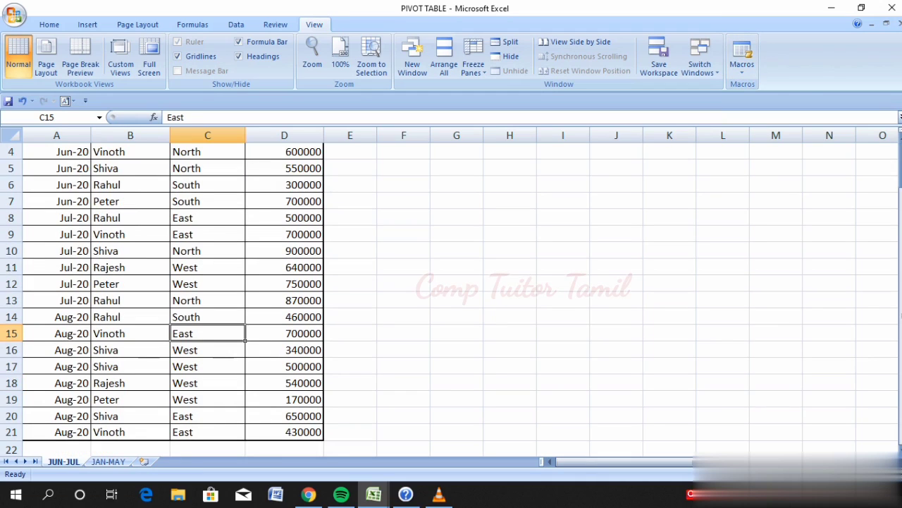
{"action": "left_click", "coordinate": [284, 268]}
{"action": "scroll", "coordinate": [451, 296], "scroll_direction": "up", "scroll_amount": 1}
{"action": "key", "text": "Left"}
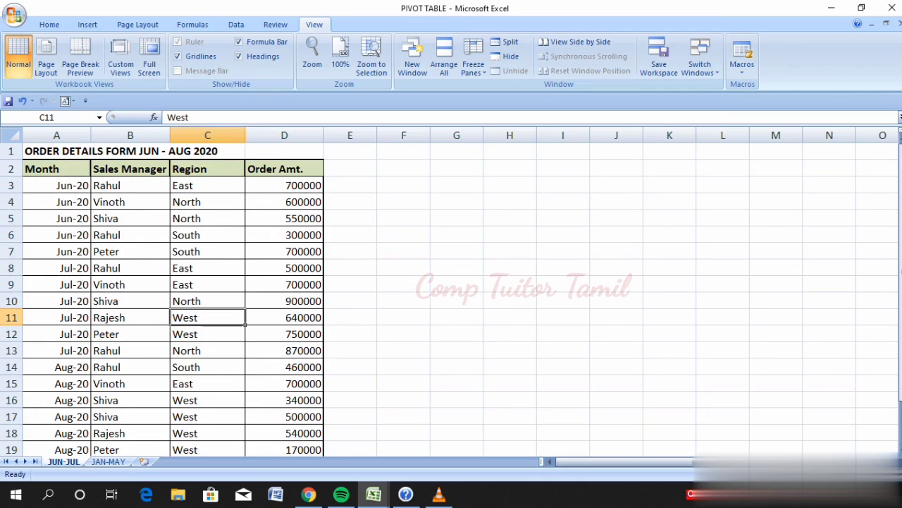
{"action": "key", "text": "Left"}
{"action": "key", "text": "Left"}
{"action": "key", "text": "Right"}
{"action": "key", "text": "Right"}
{"action": "key", "text": "Right"}
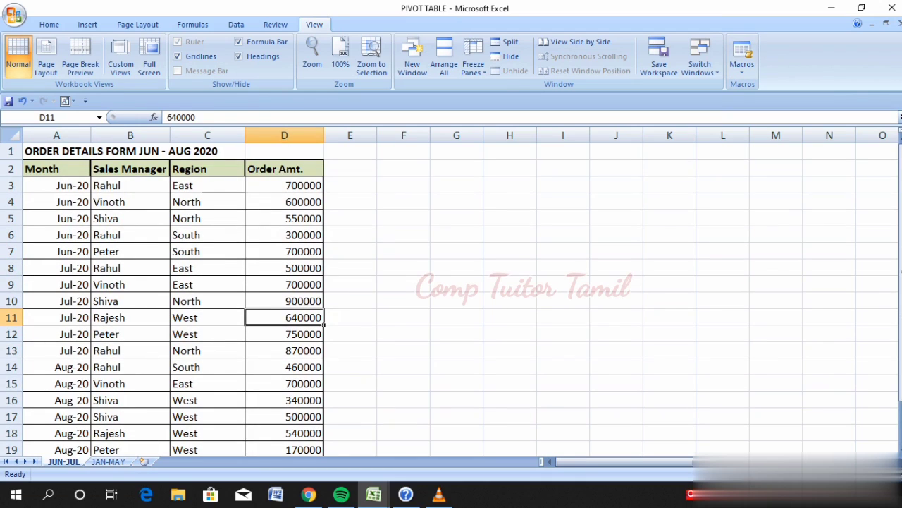
{"action": "key", "text": "Down"}
{"action": "key", "text": "Page_Down"}
{"action": "key", "text": "Page_Up"}
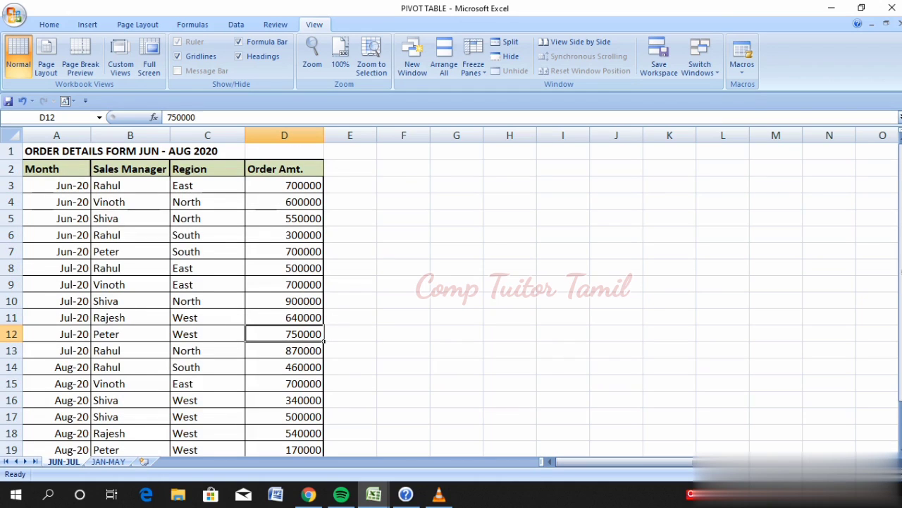
{"action": "key", "text": "Up"}
{"action": "key", "text": "Up"}
{"action": "key", "text": "Up"}
{"action": "key", "text": "Up"}
{"action": "key", "text": "Up"}
{"action": "key", "text": "Up"}
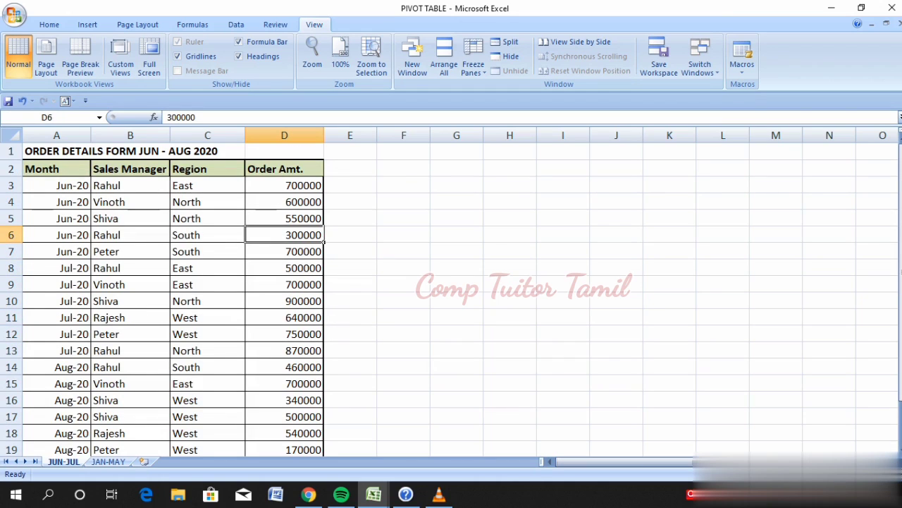
{"action": "key", "text": "Up"}
{"action": "key", "text": "Up"}
{"action": "key", "text": "Up"}
{"action": "key", "text": "Left"}
{"action": "key", "text": "Left"}
{"action": "key", "text": "Left"}
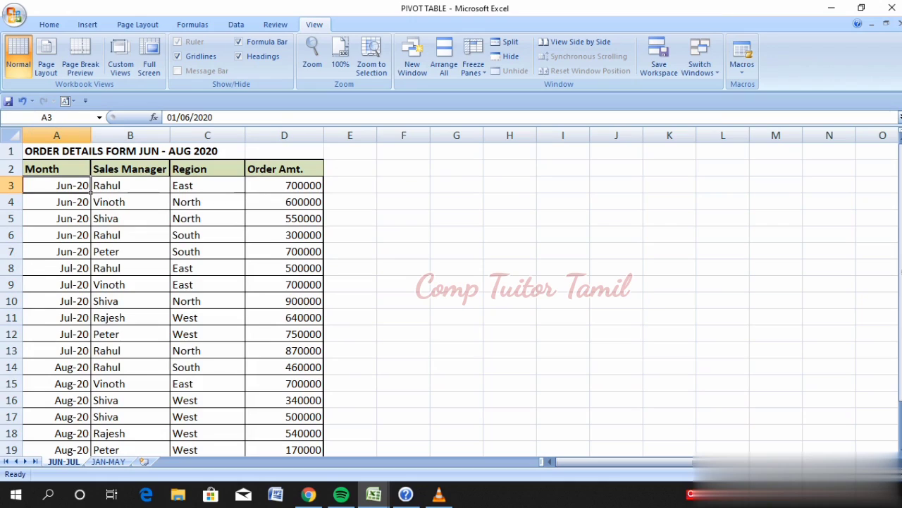
{"action": "key", "text": "Right"}
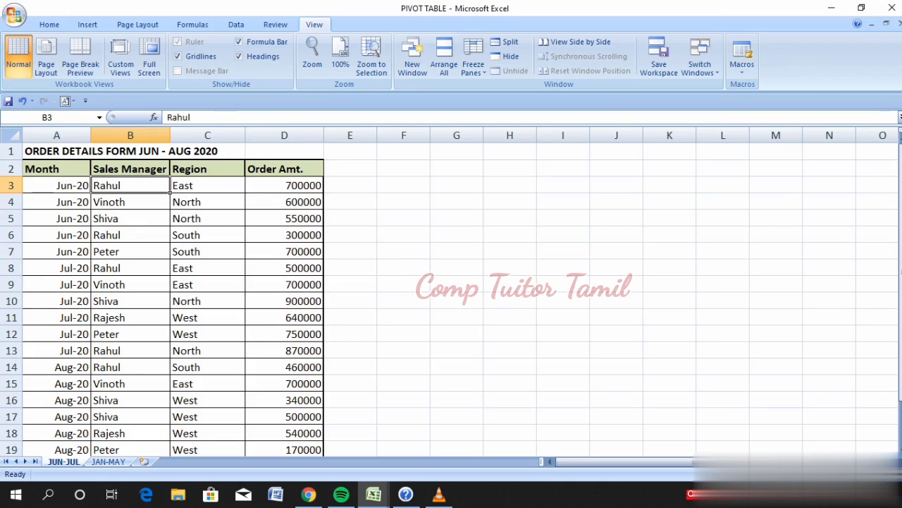
{"action": "key", "text": "Up"}
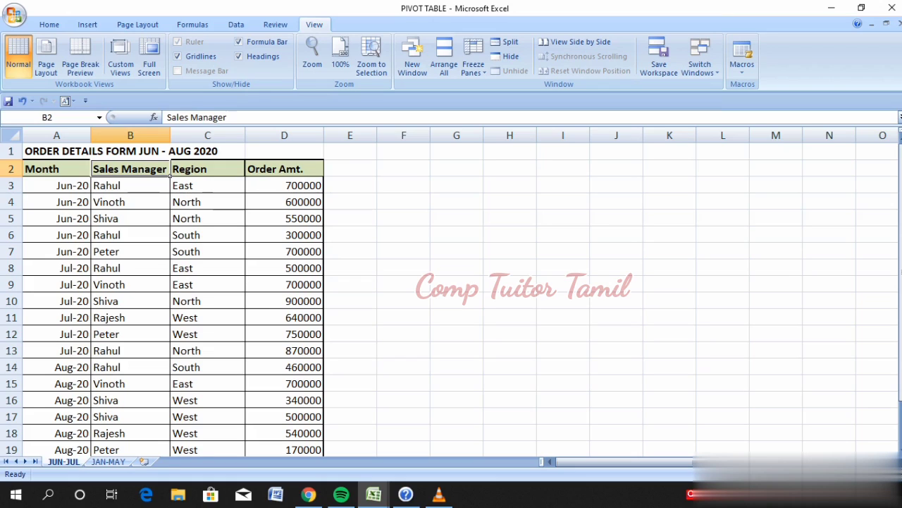
{"action": "left_click", "coordinate": [130, 317]}
{"action": "left_click", "coordinate": [56, 318]}
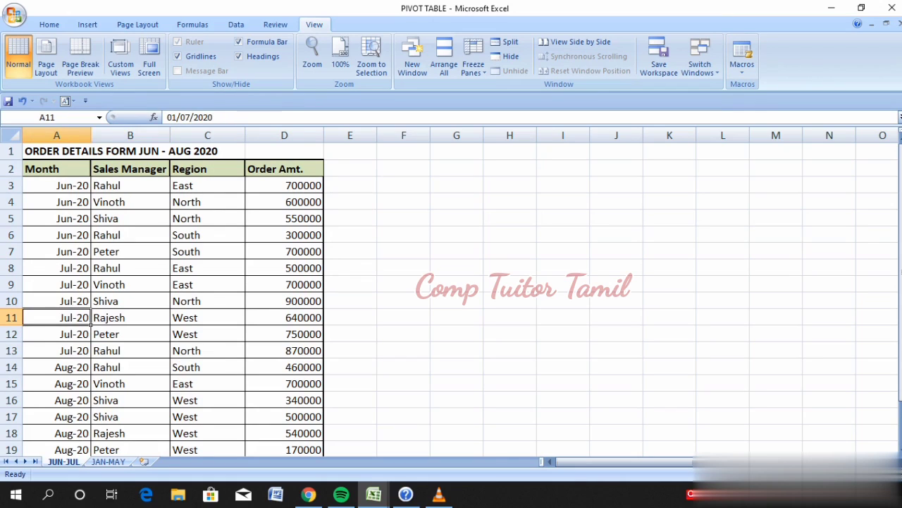
{"action": "left_click", "coordinate": [207, 317]}
{"action": "left_click", "coordinate": [285, 317]}
Step: Check the order data again, from the 750000 amount to the Sales Manager entries
{"action": "key", "text": "Down"}
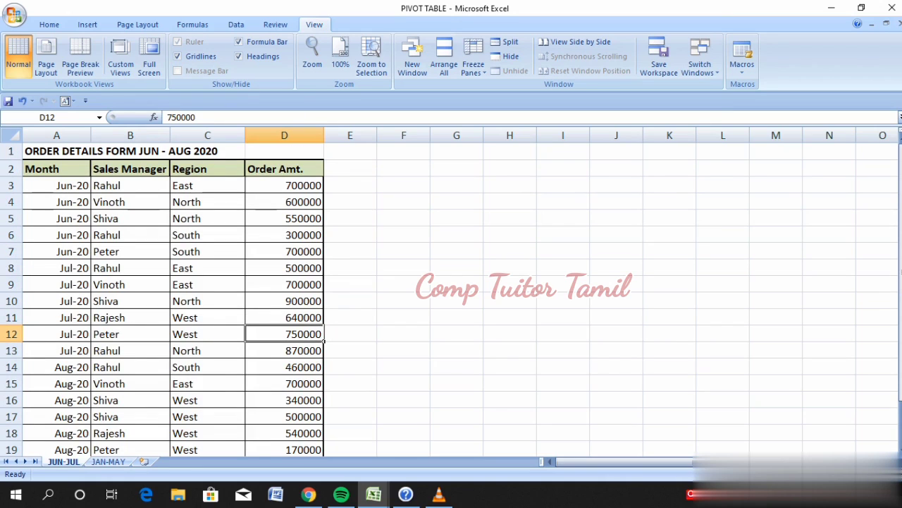
{"action": "key", "text": "Up"}
{"action": "key", "text": "Up"}
{"action": "key", "text": "Up"}
{"action": "key", "text": "Up"}
{"action": "key", "text": "Up"}
{"action": "key", "text": "Up"}
{"action": "key", "text": "Up"}
{"action": "key", "text": "Up"}
{"action": "key", "text": "Up"}
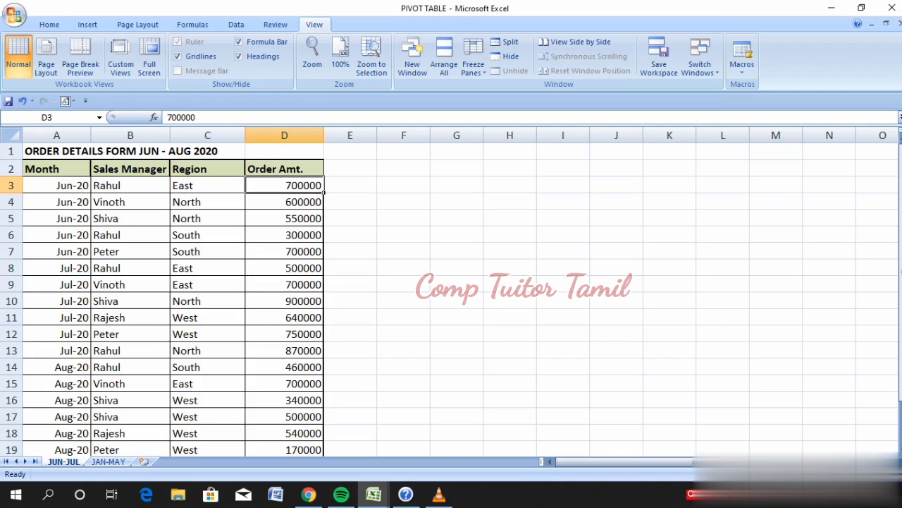
{"action": "key", "text": "Left"}
{"action": "key", "text": "Left"}
{"action": "key", "text": "Left"}
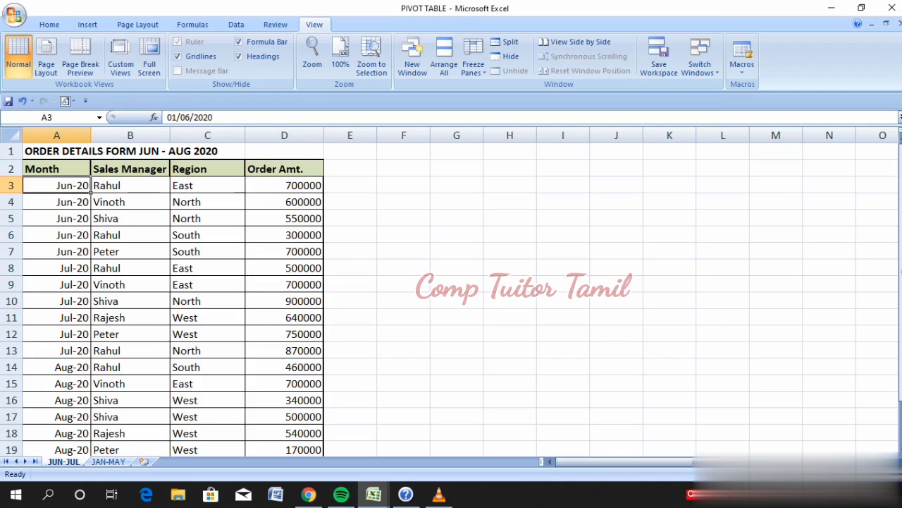
{"action": "key", "text": "Right"}
{"action": "key", "text": "Up"}
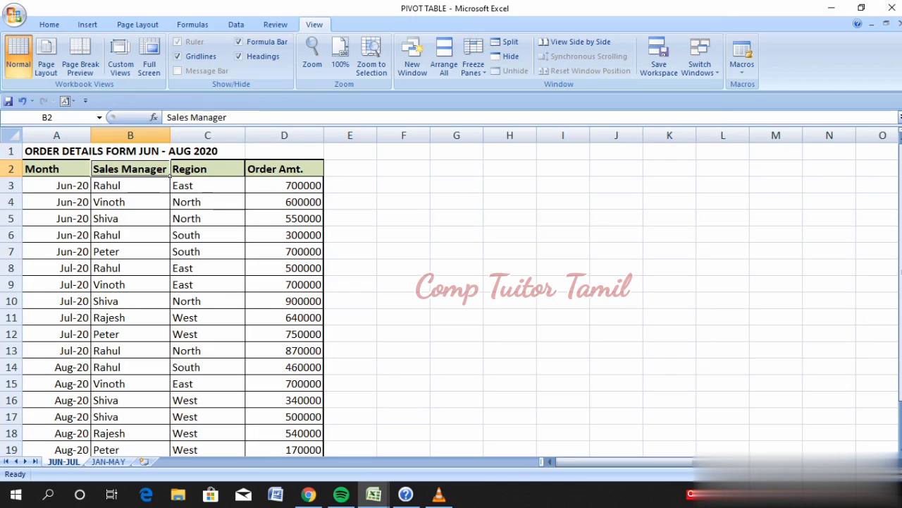
{"action": "key", "text": "Down"}
{"action": "key", "text": "Down"}
{"action": "key", "text": "Down"}
{"action": "key", "text": "Left"}
{"action": "key", "text": "Right"}
{"action": "key", "text": "Right"}
{"action": "key", "text": "Right"}
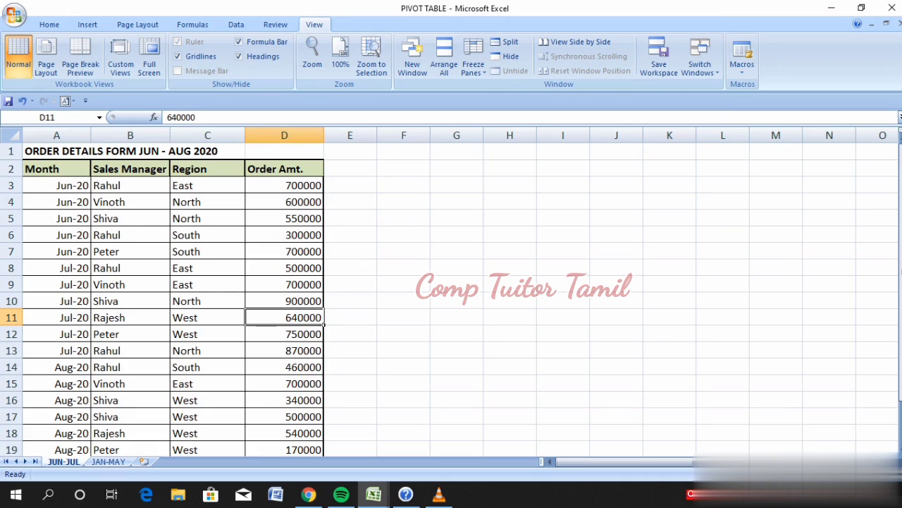
{"action": "key", "text": "Down"}
{"action": "key", "text": "Page_Down"}
{"action": "key", "text": "Page_Up"}
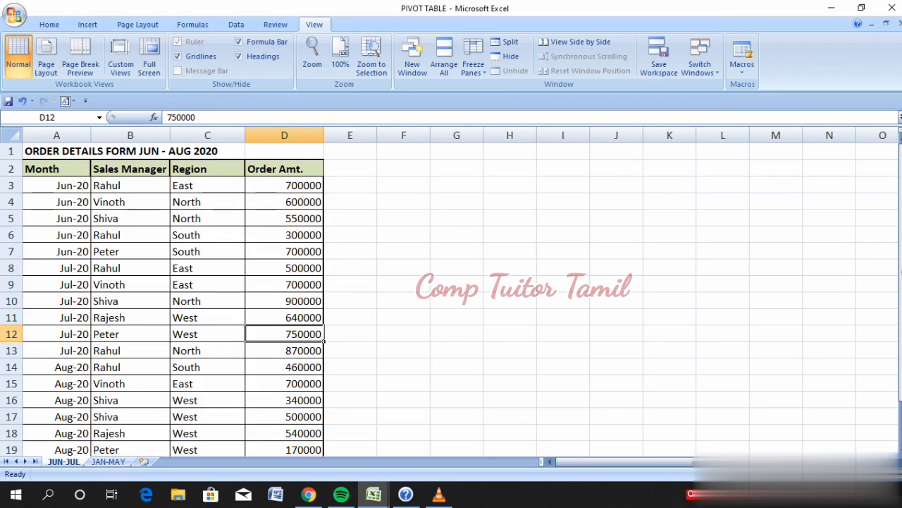
{"action": "key", "text": "Up"}
{"action": "key", "text": "Up"}
{"action": "key", "text": "Up"}
{"action": "key", "text": "Up"}
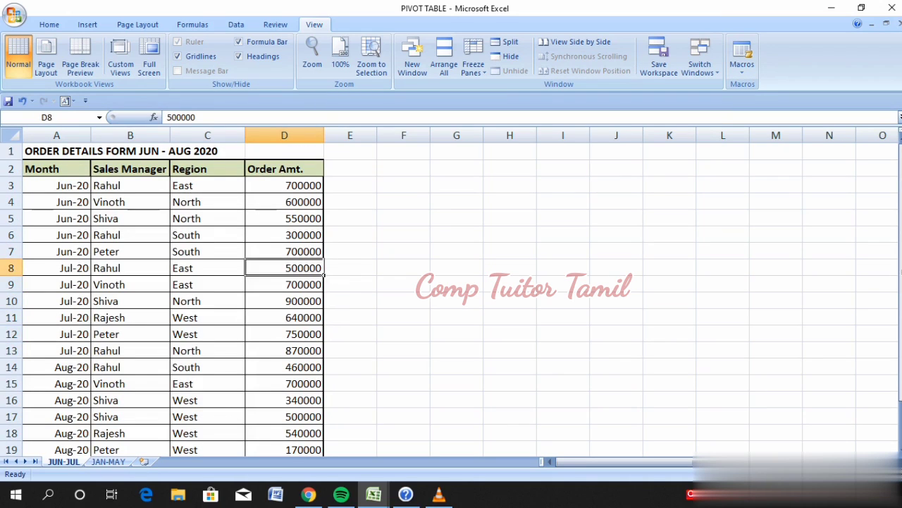
{"action": "key", "text": "Up"}
{"action": "key", "text": "Up"}
{"action": "key", "text": "Up"}
{"action": "key", "text": "Up"}
{"action": "key", "text": "Up"}
{"action": "key", "text": "Left"}
{"action": "key", "text": "Left"}
{"action": "key", "text": "Left"}
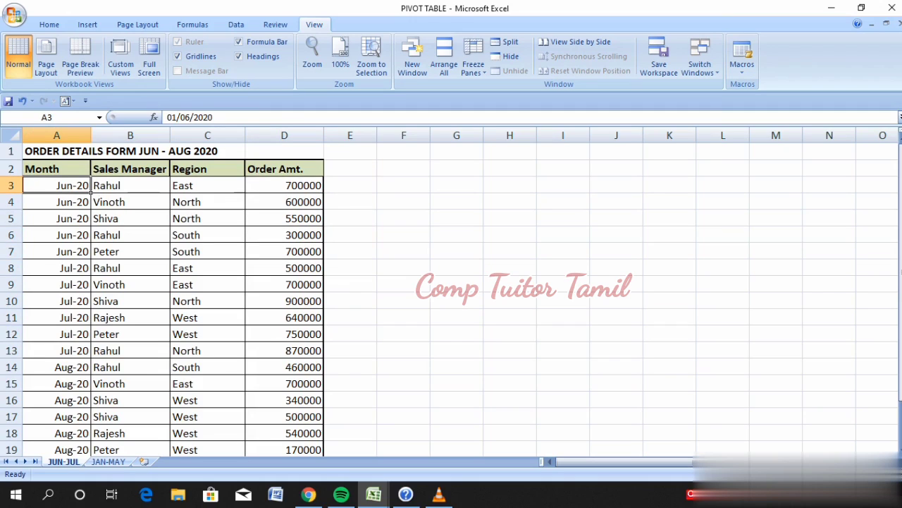
{"action": "key", "text": "Right"}
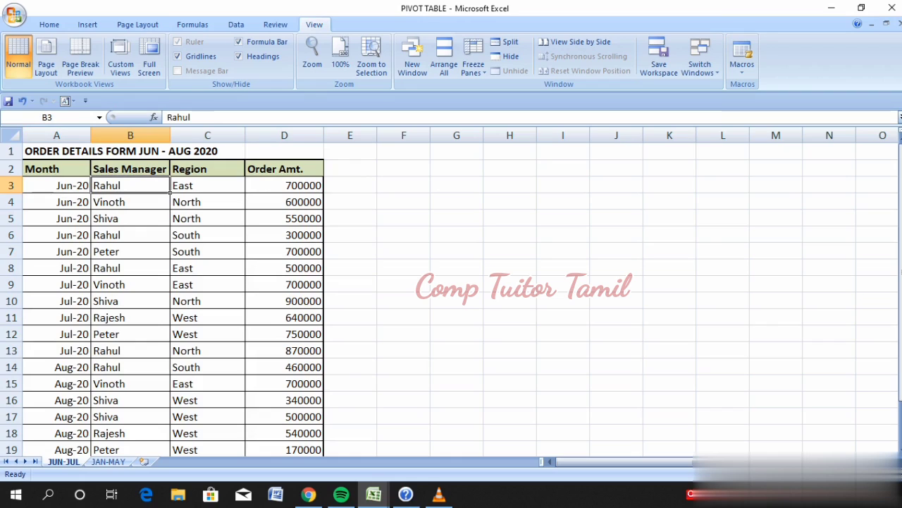
{"action": "key", "text": "Up"}
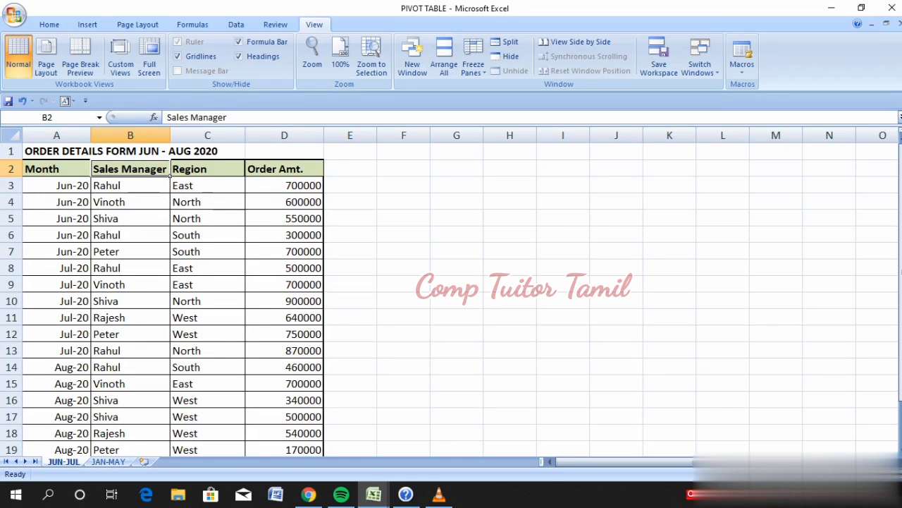
{"action": "key", "text": "Down"}
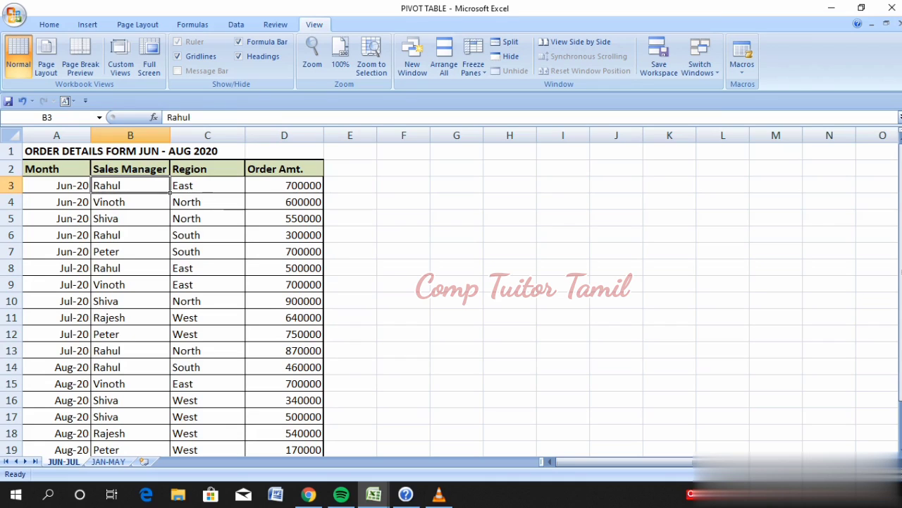
{"action": "key", "text": "Down"}
{"action": "key", "text": "Down"}
{"action": "key", "text": "Up"}
{"action": "key", "text": "Up"}
{"action": "key", "text": "Down"}
{"action": "key", "text": "Down"}
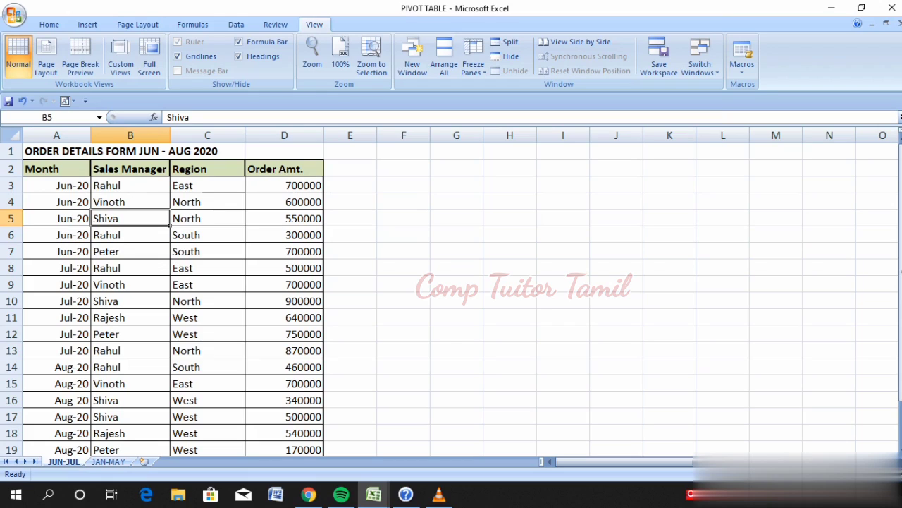
Step: Insert a blank column before Region and a blank row above row 6
{"action": "left_click", "coordinate": [207, 218]}
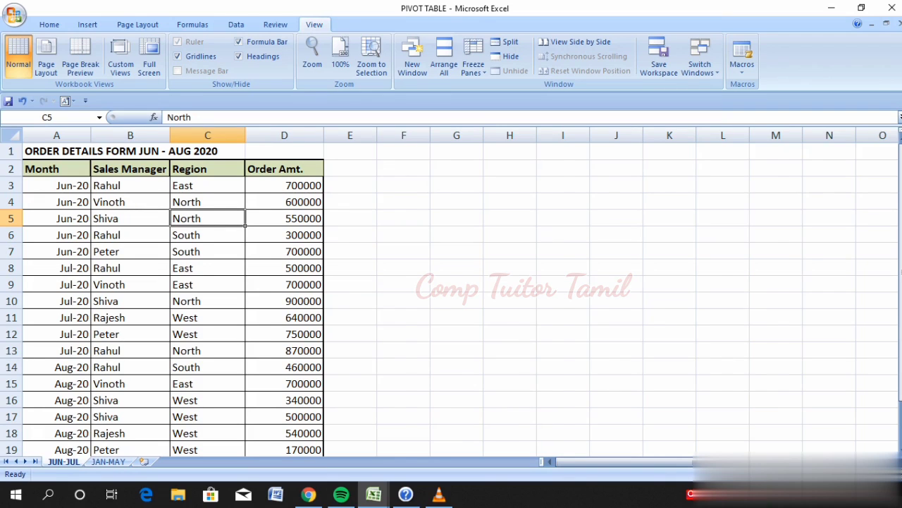
{"action": "key", "text": "alt+i"}
{"action": "key", "text": "c"}
{"action": "left_click", "coordinate": [209, 234]}
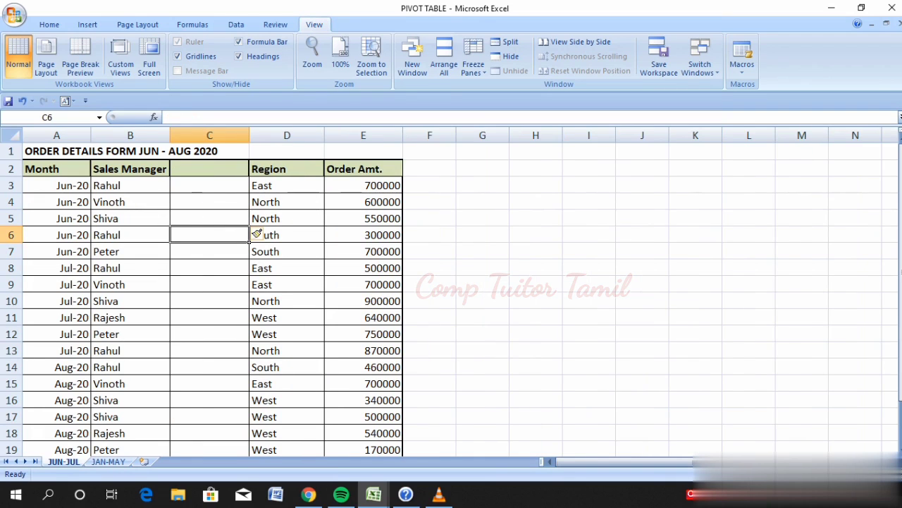
{"action": "key", "text": "alt+i"}
{"action": "key", "text": "r"}
{"action": "key", "text": "Left"}
{"action": "key", "text": "Left"}
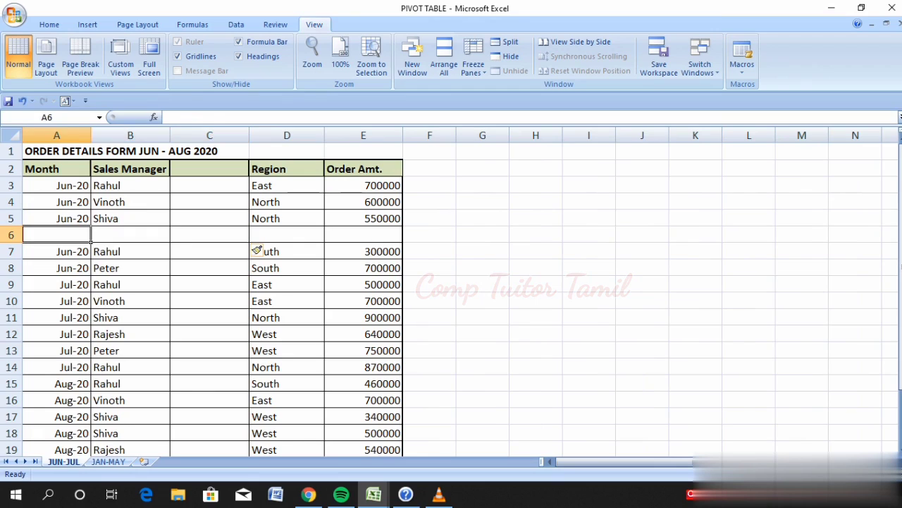
{"action": "key", "text": "Right"}
{"action": "key", "text": "Right"}
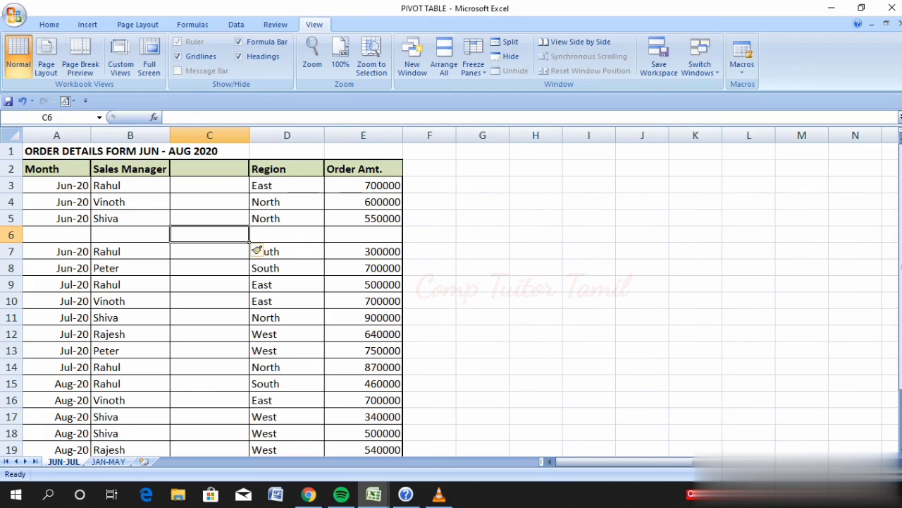
Step: Delete the blank column C and the blank row 6, back to the original table
{"action": "key", "text": "ctrl+minus"}
{"action": "key", "text": "c"}
{"action": "key", "text": "Return"}
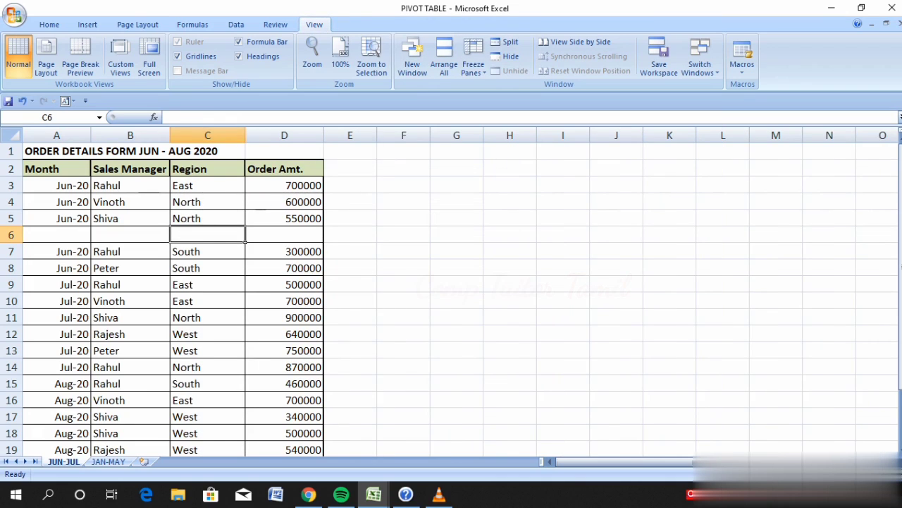
{"action": "key", "text": "alt+e"}
{"action": "key", "text": "d"}
{"action": "key", "text": "r"}
{"action": "key", "text": "Return"}
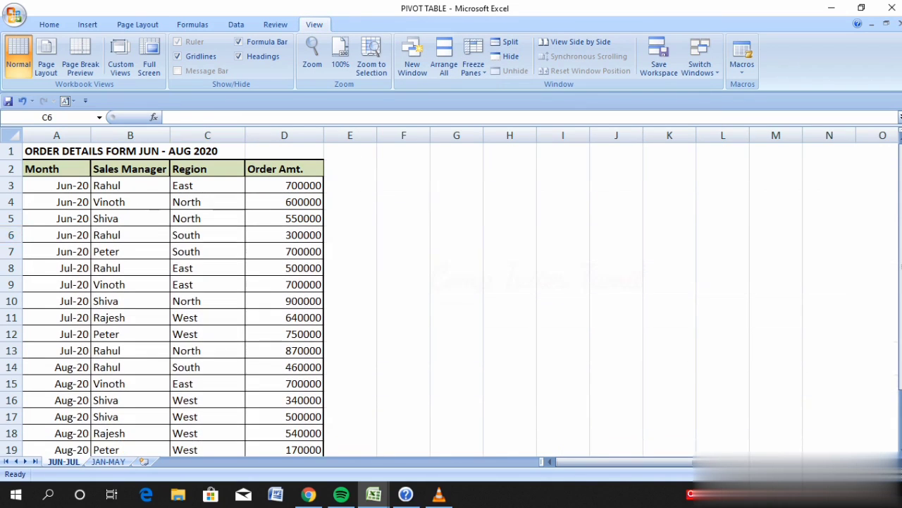
{"action": "key", "text": "Up"}
{"action": "key", "text": "Left"}
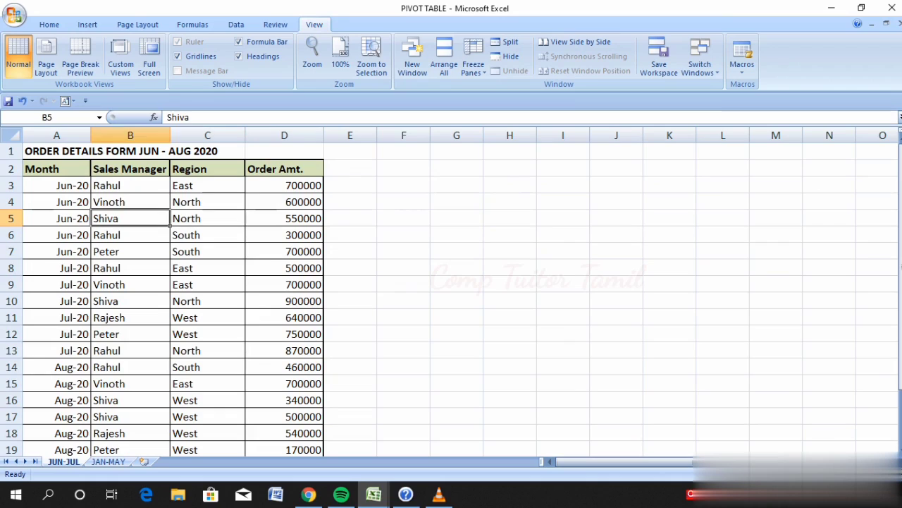
{"action": "key", "text": "Left"}
{"action": "key", "text": "Up"}
{"action": "key", "text": "Up"}
{"action": "key", "text": "Up"}
{"action": "key", "text": "Right"}
{"action": "key", "text": "Right"}
{"action": "key", "text": "Right"}
{"action": "key", "text": "Right"}
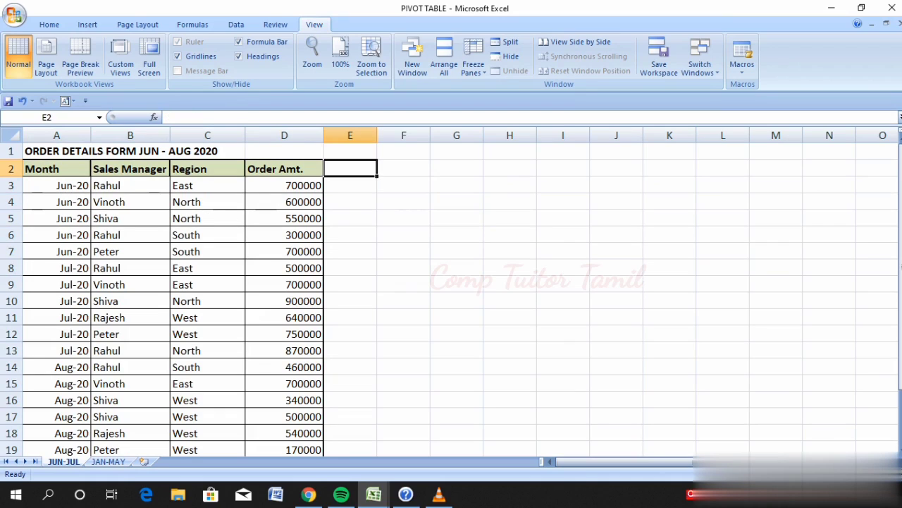
{"action": "key", "text": "Down"}
{"action": "key", "text": "Down"}
{"action": "key", "text": "Left"}
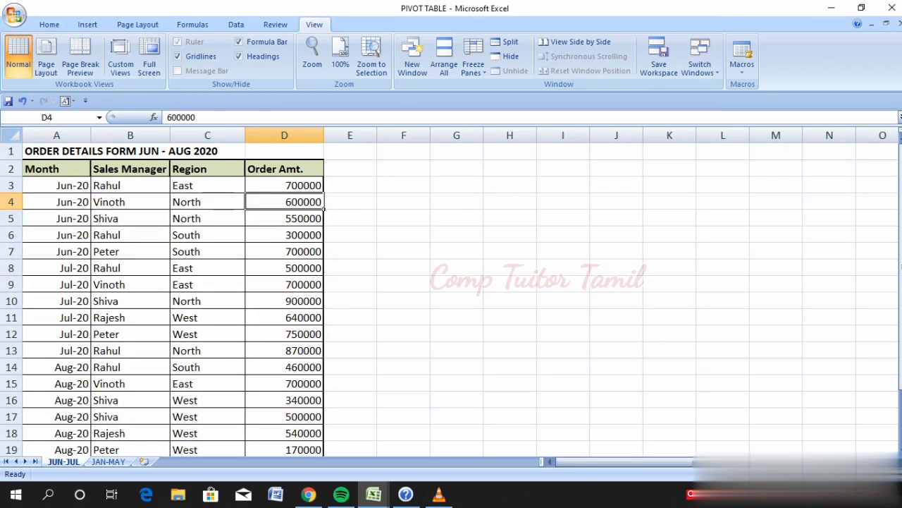
Step: Select a cell inside the order data with the Insert tab shown
{"action": "left_click", "coordinate": [87, 24]}
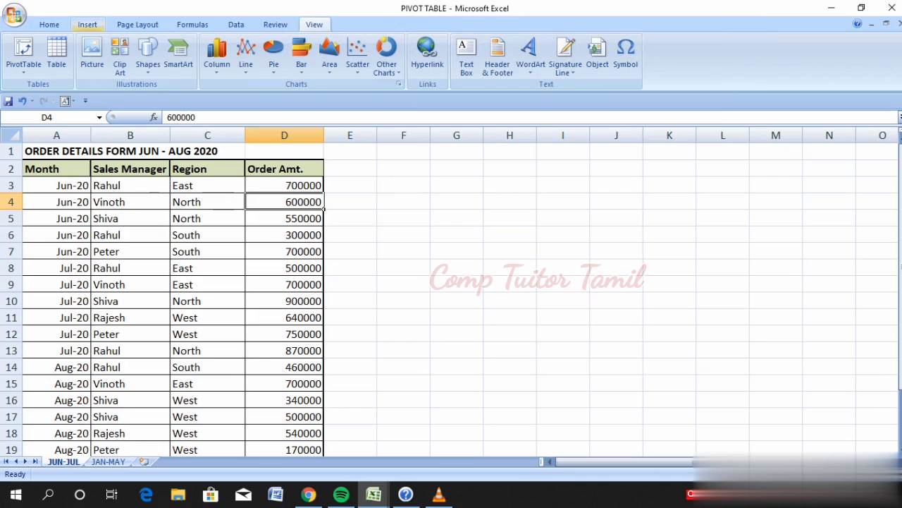
{"action": "scroll", "coordinate": [23, 56], "scroll_direction": "down", "scroll_amount": 5}
{"action": "key", "text": "Home"}
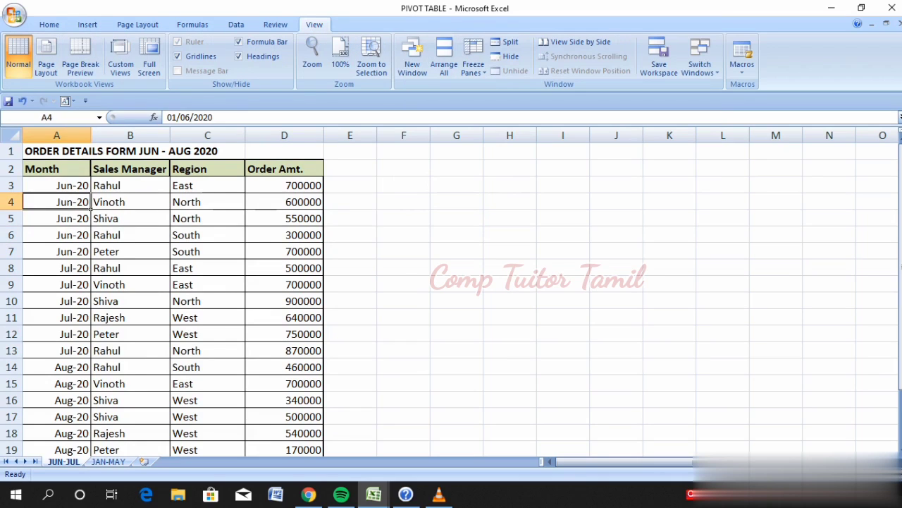
{"action": "key", "text": "Up"}
{"action": "key", "text": "Up"}
{"action": "key", "text": "Right"}
{"action": "key", "text": "Right"}
{"action": "key", "text": "Right"}
{"action": "key", "text": "Right"}
{"action": "key", "text": "Down"}
{"action": "key", "text": "Down"}
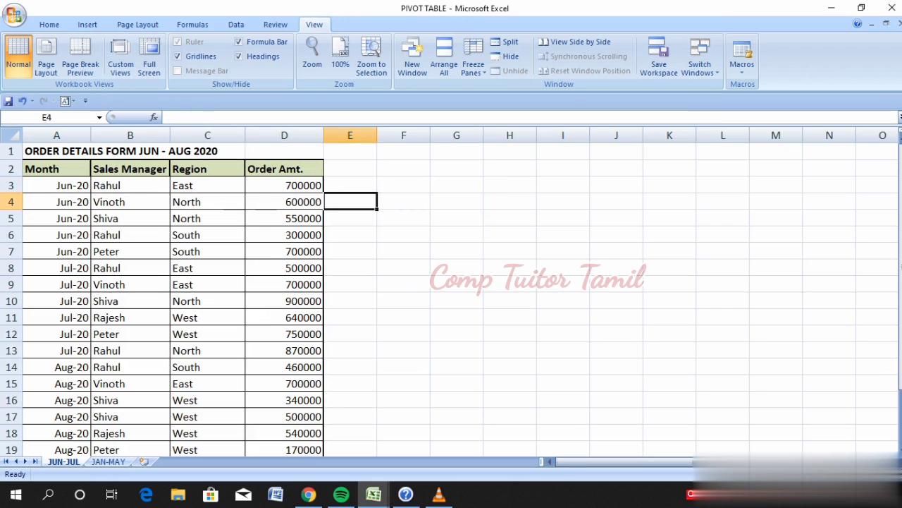
{"action": "key", "text": "Left"}
{"action": "scroll", "coordinate": [23, 57], "scroll_direction": "up", "scroll_amount": 5}
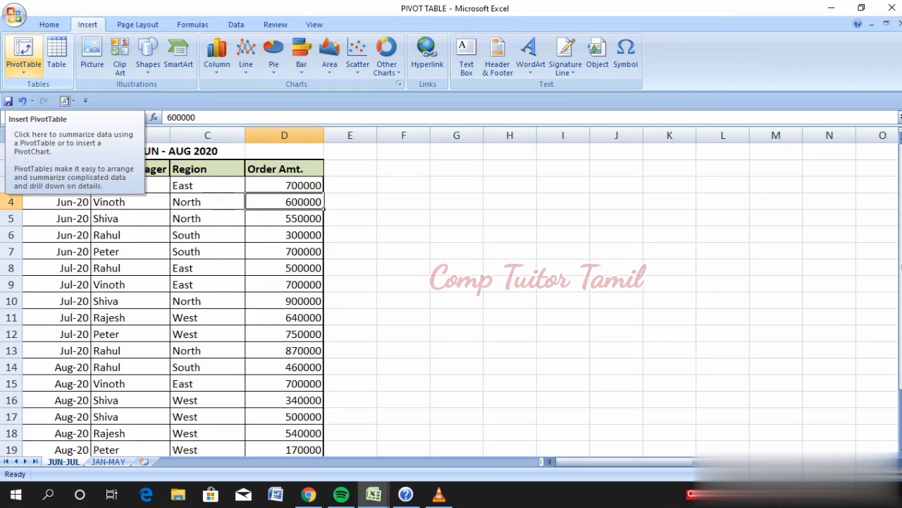
Step: Create a PivotTable from 'JUN-JUL'!$A$2:$D$21 on a new worksheet
{"action": "left_click", "coordinate": [23, 69]}
{"action": "left_click", "coordinate": [42, 86]}
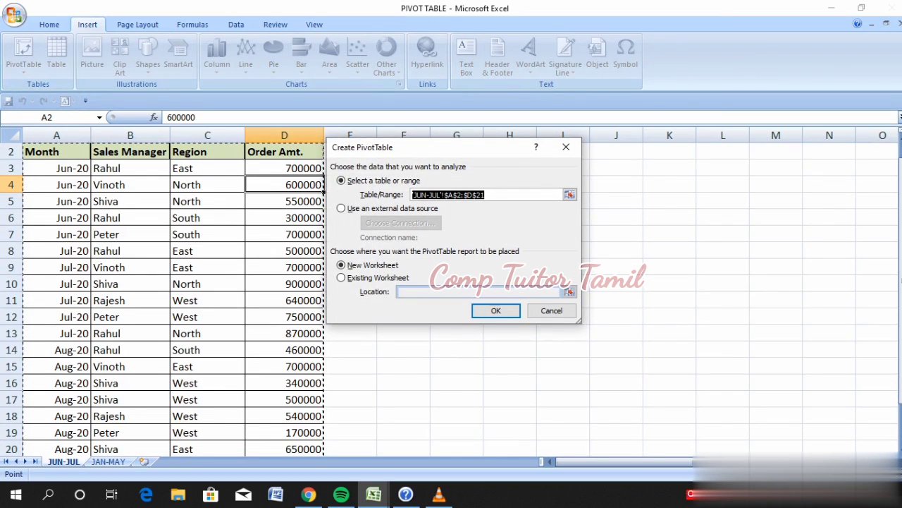
{"action": "scroll", "coordinate": [169, 297], "scroll_direction": "down", "scroll_amount": 2}
{"action": "scroll", "coordinate": [169, 297], "scroll_direction": "up", "scroll_amount": 3}
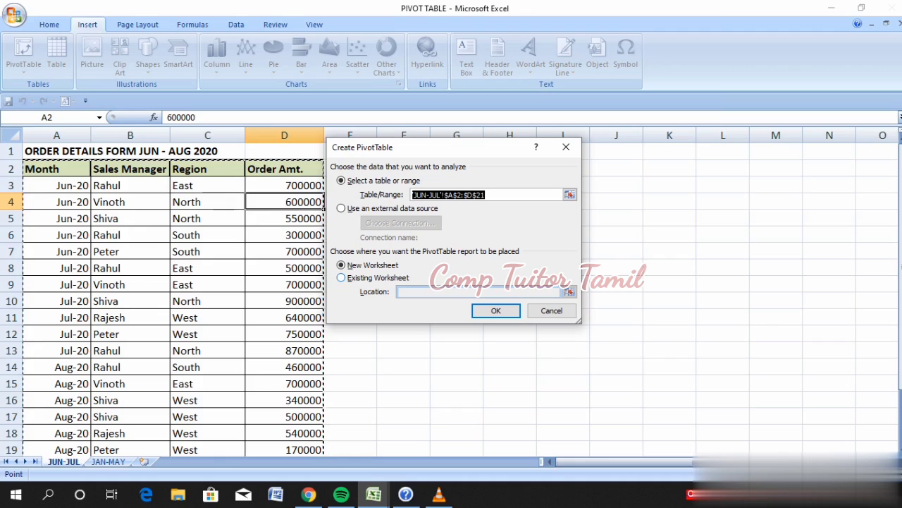
{"action": "key", "text": "alt+e"}
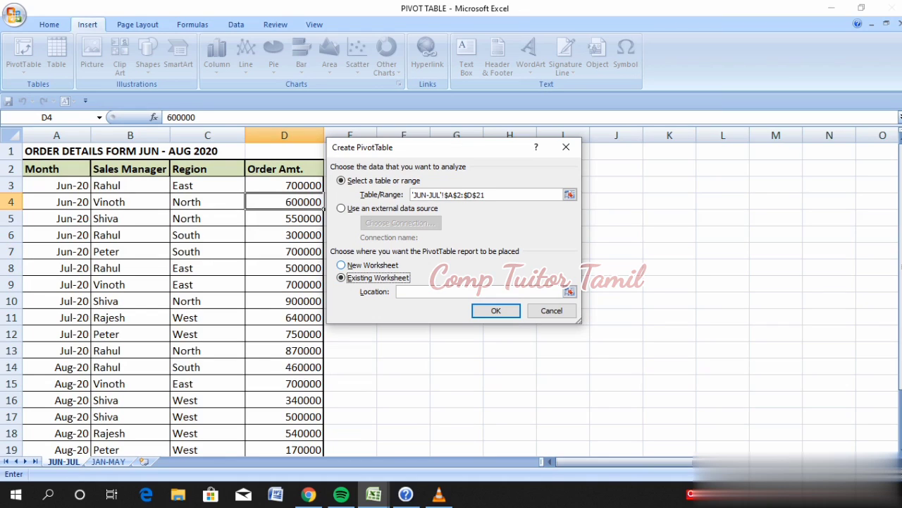
{"action": "key", "text": "alt+n"}
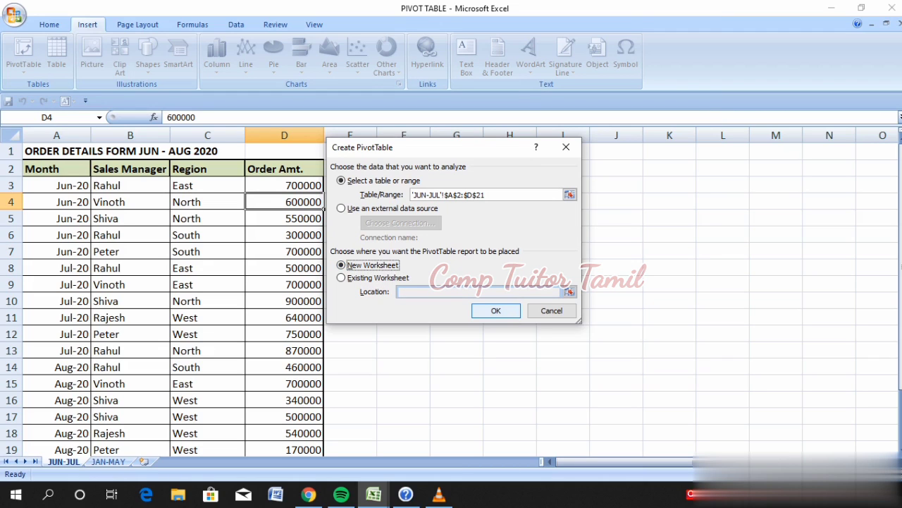
{"action": "key", "text": "Return"}
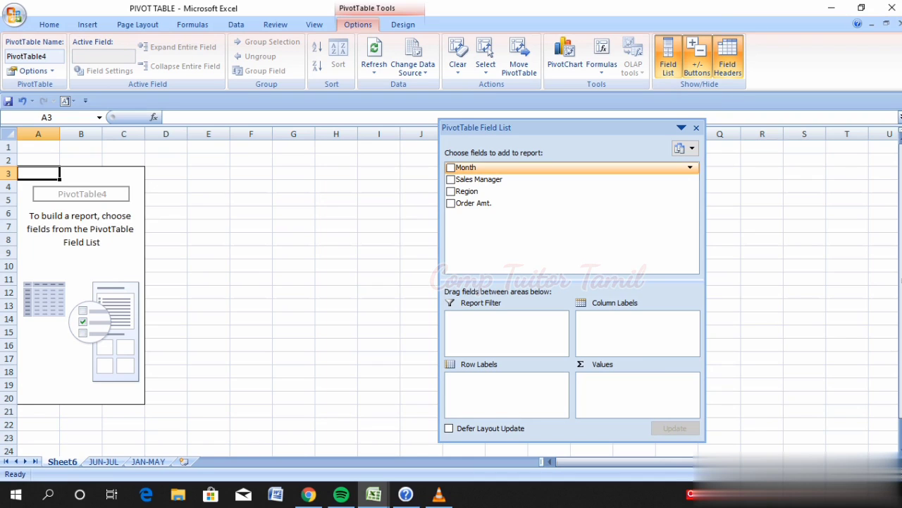
Step: Add Month, Sales Manager and Region as row fields and Order Amt. as summed values
{"action": "left_click", "coordinate": [493, 167]}
{"action": "left_click", "coordinate": [450, 167]}
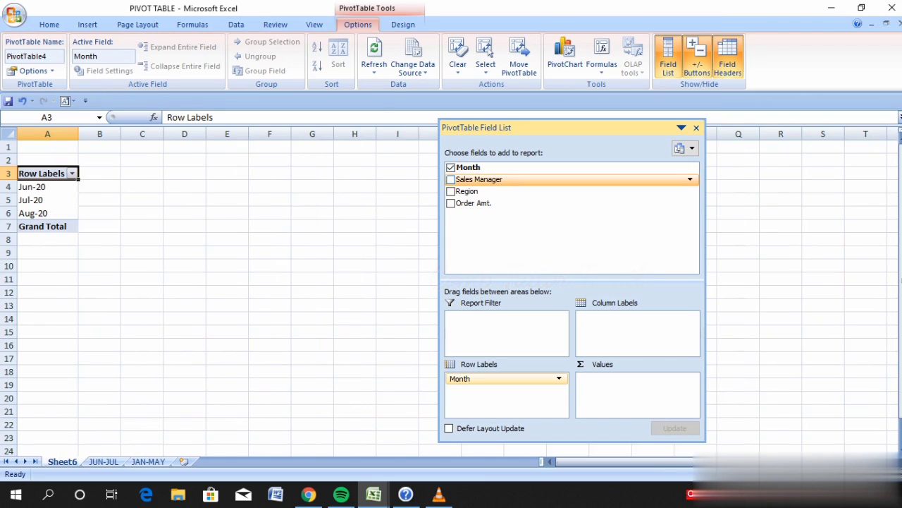
{"action": "left_click", "coordinate": [451, 179]}
{"action": "left_click", "coordinate": [450, 191]}
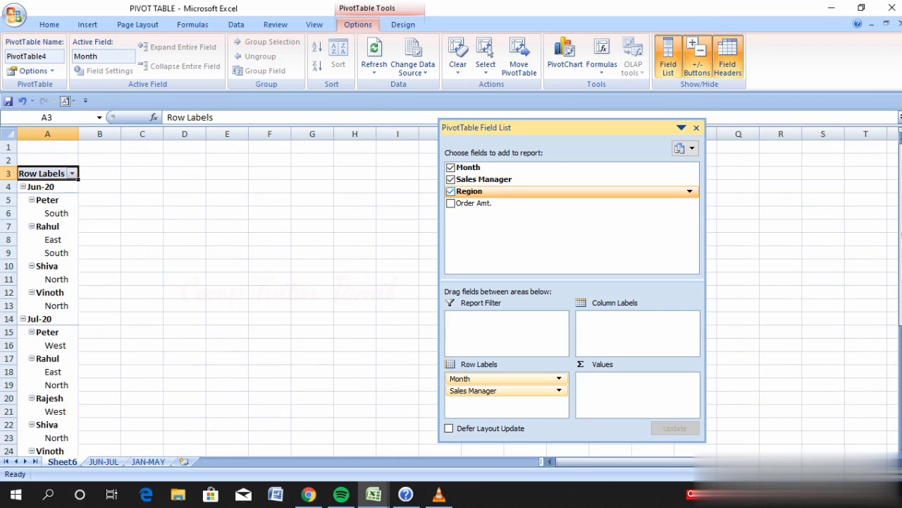
{"action": "left_click", "coordinate": [450, 203]}
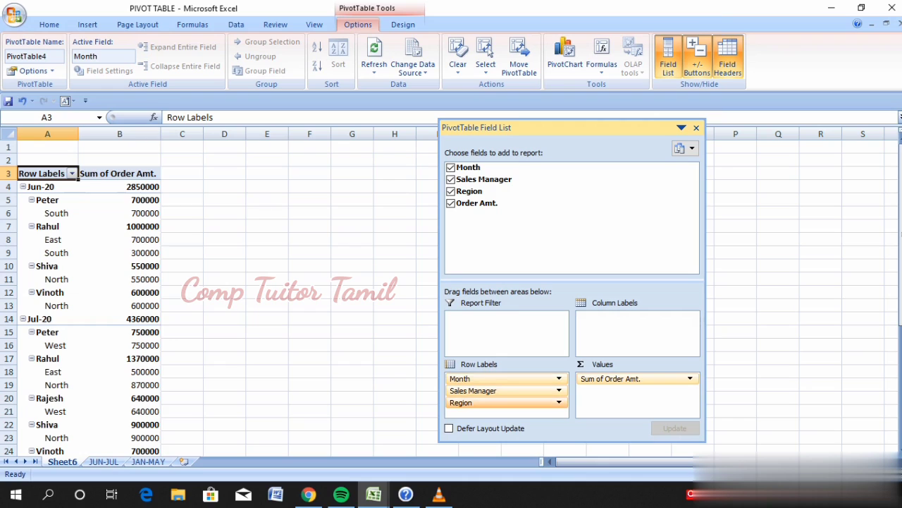
Step: Move Region above Month in Row Labels and remove Sales Manager from the pivot
{"action": "left_click", "coordinate": [504, 402]}
{"action": "left_click_drag", "start_coordinate": [504, 402], "coordinate": [504, 379]}
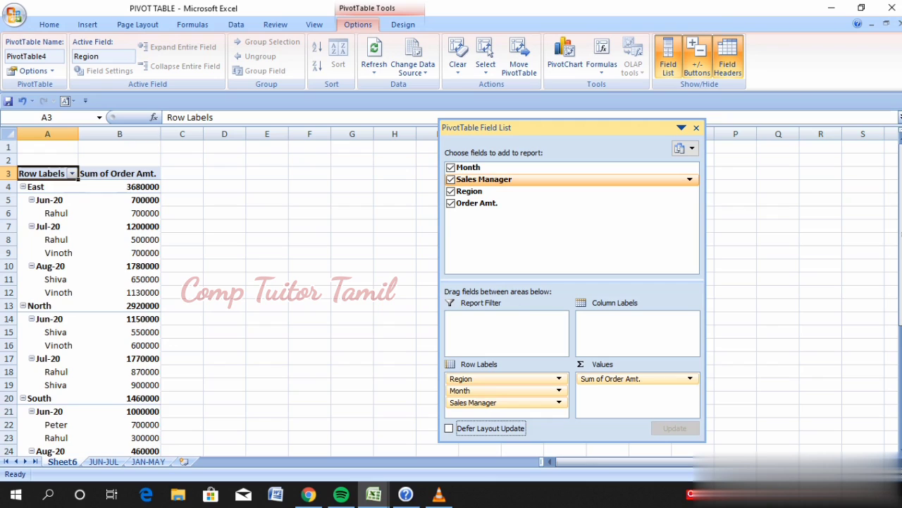
{"action": "left_click", "coordinate": [451, 179]}
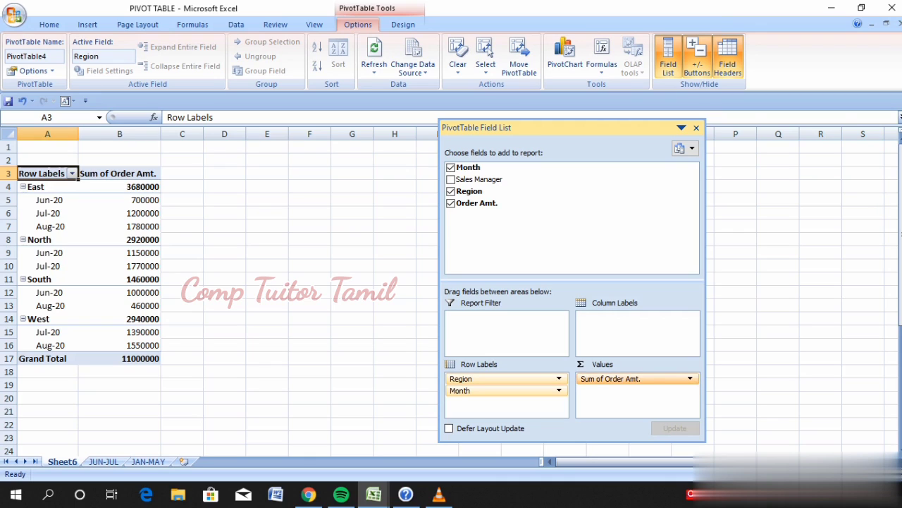
{"action": "left_click", "coordinate": [690, 378]}
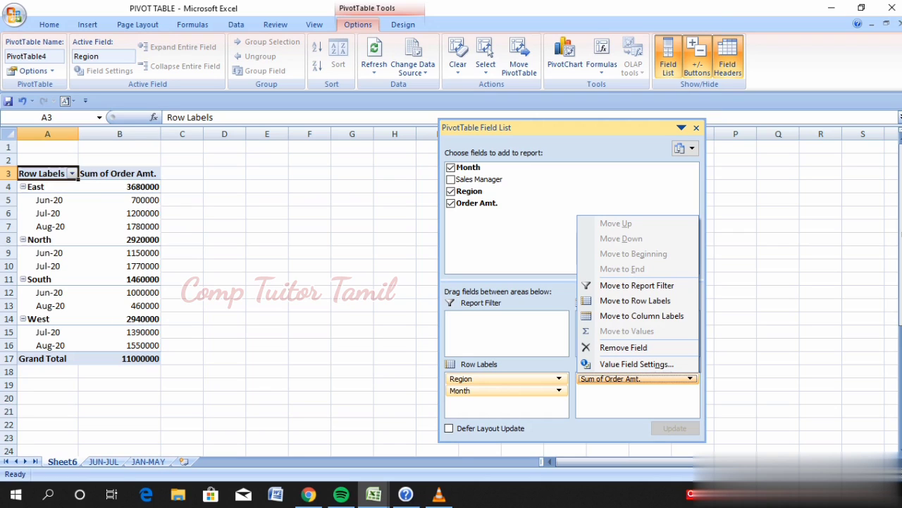
{"action": "left_click", "coordinate": [636, 363]}
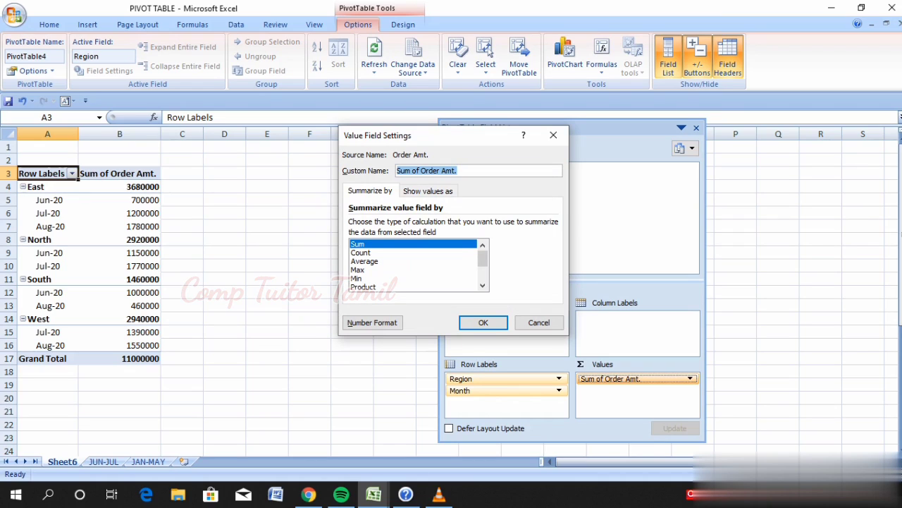
{"action": "left_click", "coordinate": [360, 252]}
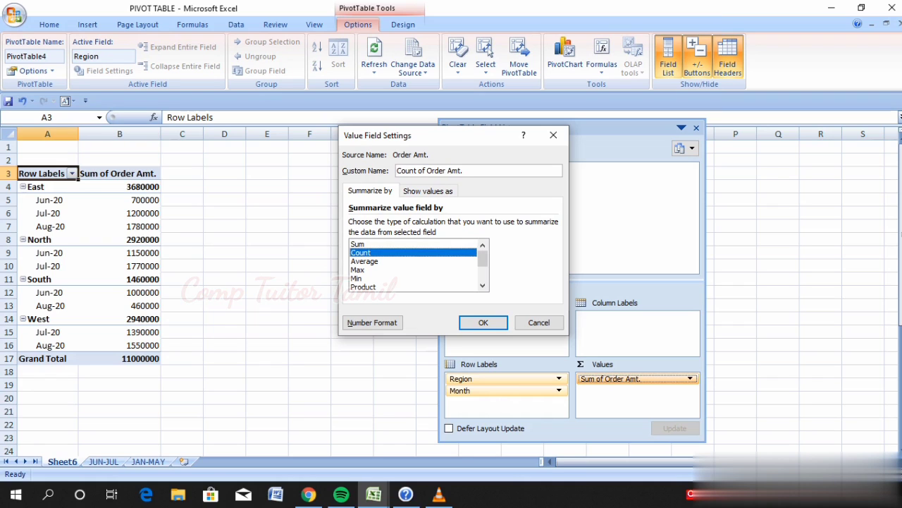
{"action": "left_click", "coordinate": [483, 322]}
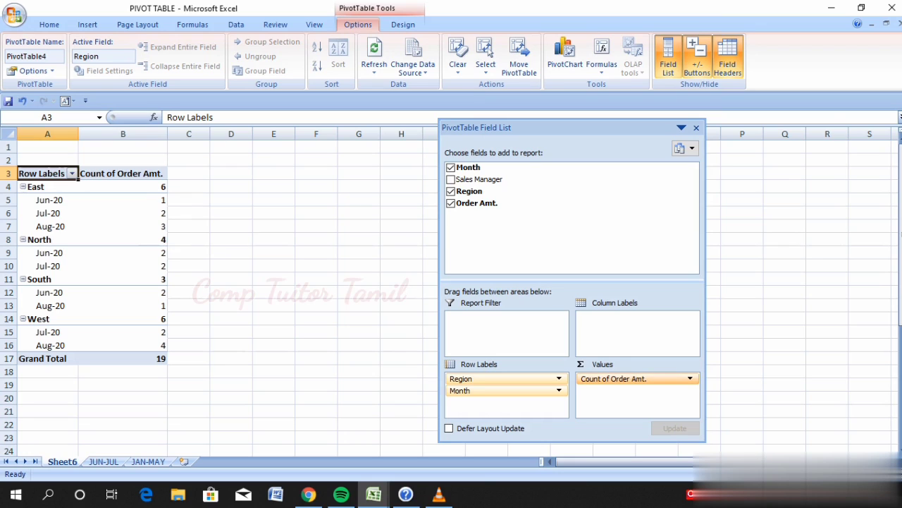
{"action": "left_click", "coordinate": [634, 379]}
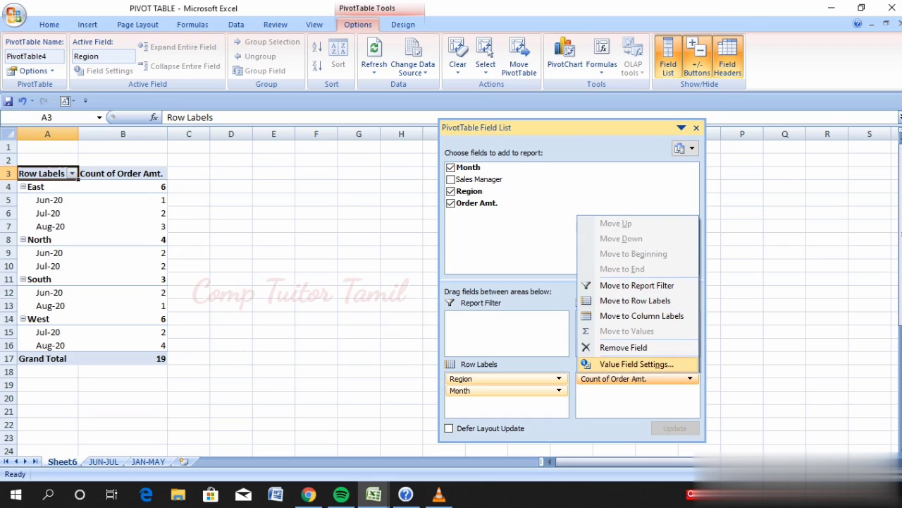
{"action": "left_click", "coordinate": [635, 364]}
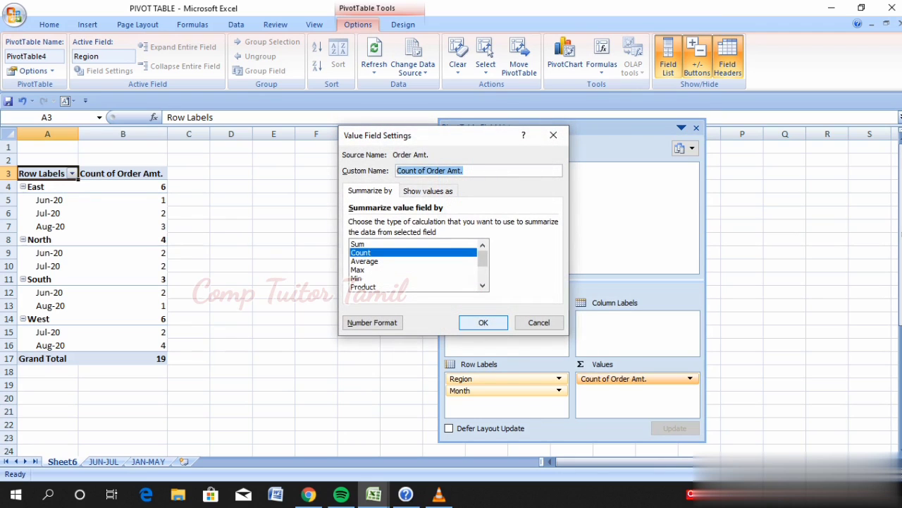
{"action": "left_click", "coordinate": [358, 243]}
{"action": "key", "text": "Return"}
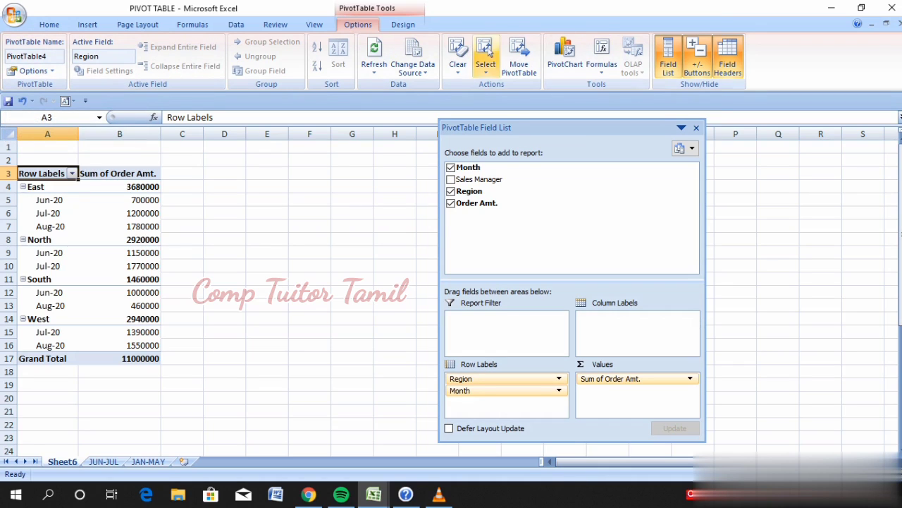
Step: Select the name PivotTable4 in the PivotTable Name box, ready to rename it
{"action": "left_click", "coordinate": [120, 213]}
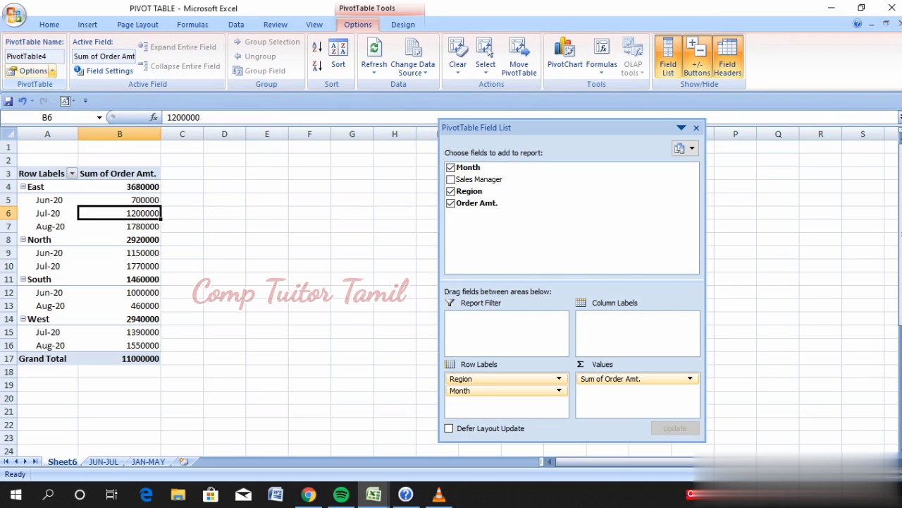
{"action": "left_click", "coordinate": [51, 71]}
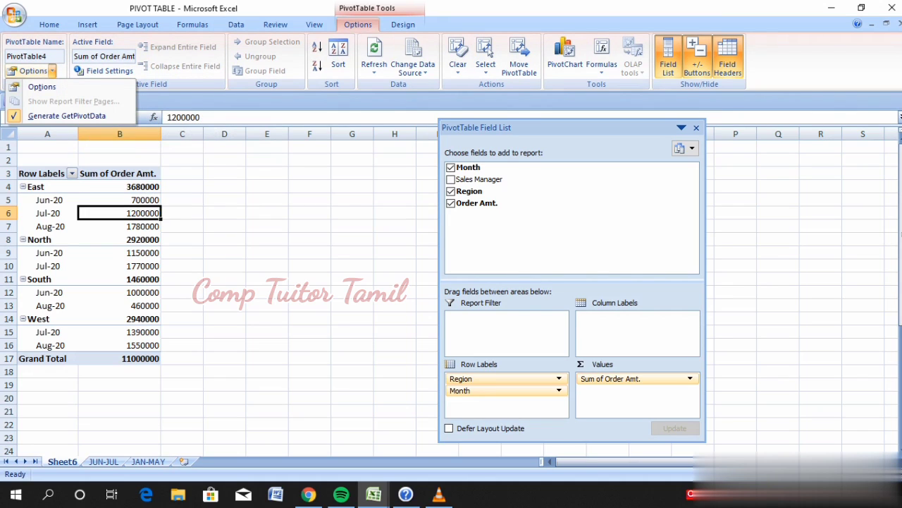
{"action": "key", "text": "Escape"}
{"action": "left_click", "coordinate": [27, 56]}
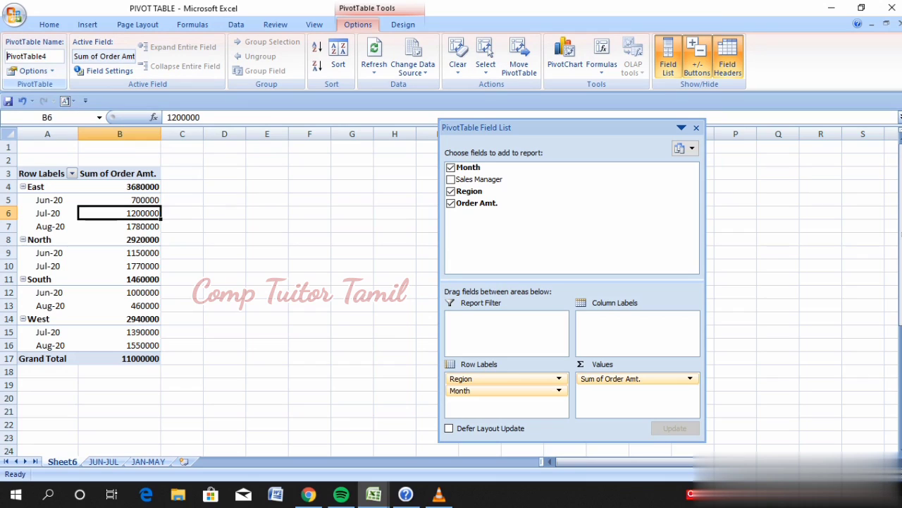
{"action": "key", "text": "End"}
{"action": "key", "text": "shift+Home"}
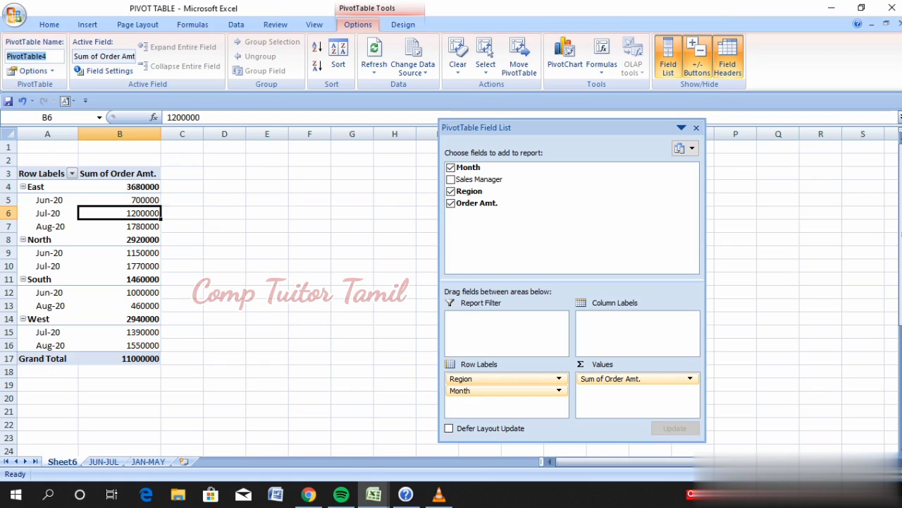
Step: Name the pivot REGIONWISE, add Order Amt. under each month, then collapse to region totals
{"action": "type", "text": "REGIONWISE"}
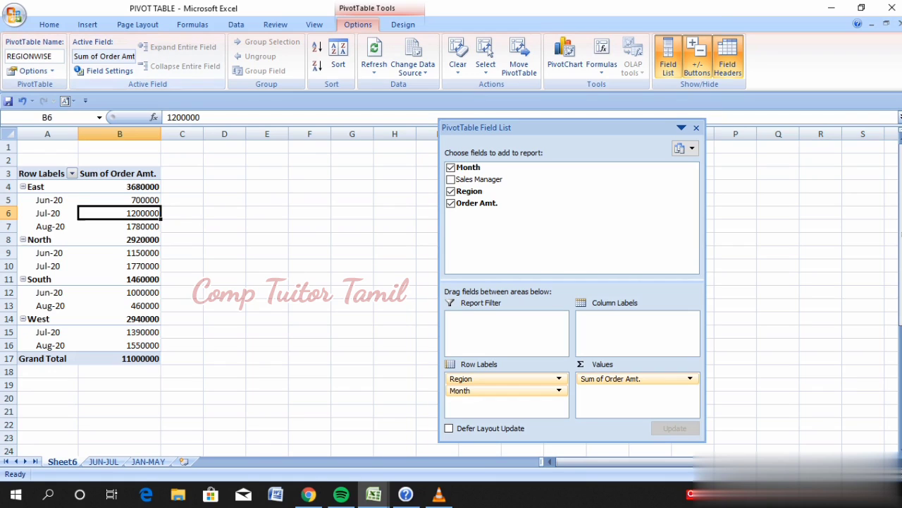
{"action": "left_click", "coordinate": [50, 226]}
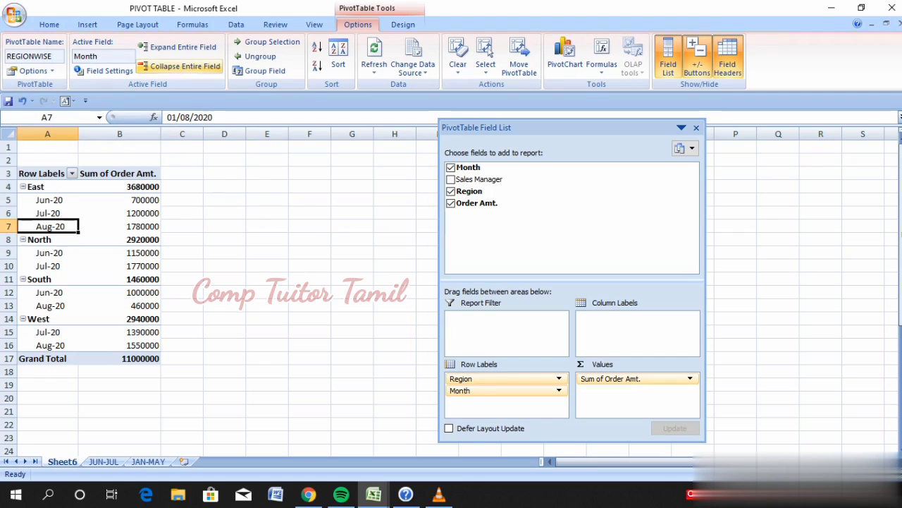
{"action": "left_click", "coordinate": [178, 47]}
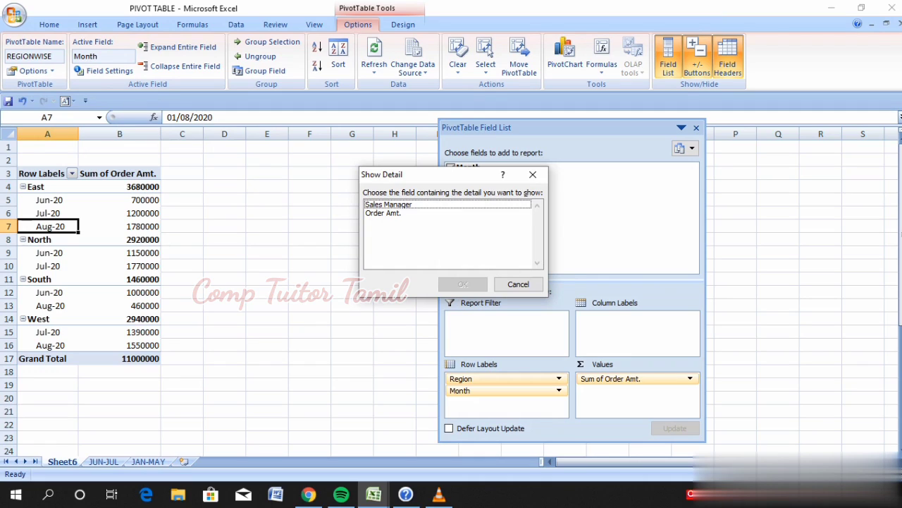
{"action": "left_click", "coordinate": [383, 212]}
{"action": "left_click", "coordinate": [462, 284]}
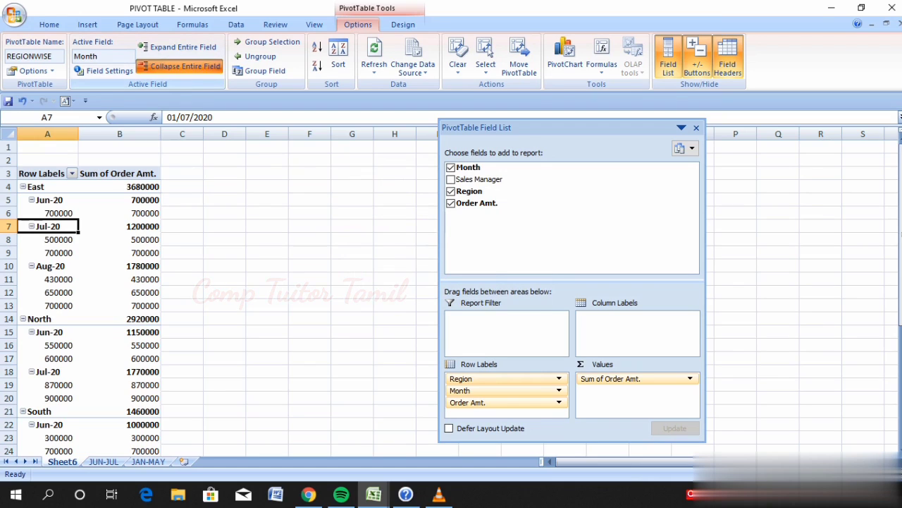
{"action": "left_click", "coordinate": [180, 67]}
{"action": "left_click", "coordinate": [180, 66]}
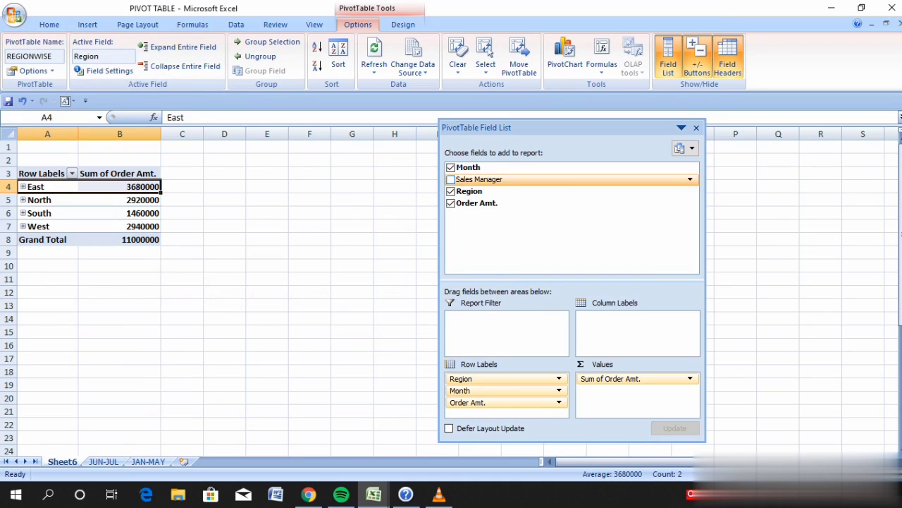
Step: Add Sales Manager back as a row level, review it expanded, then collapse to region totals
{"action": "left_click", "coordinate": [450, 179]}
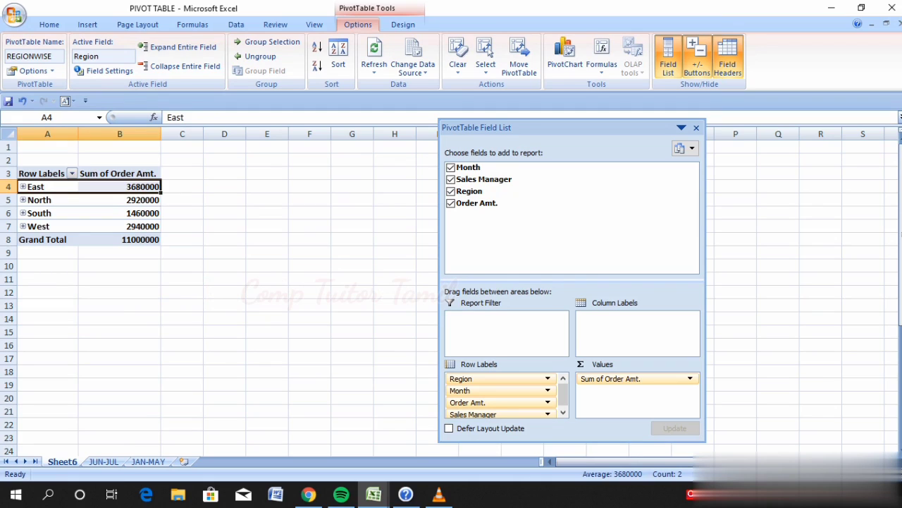
{"action": "left_click", "coordinate": [180, 47]}
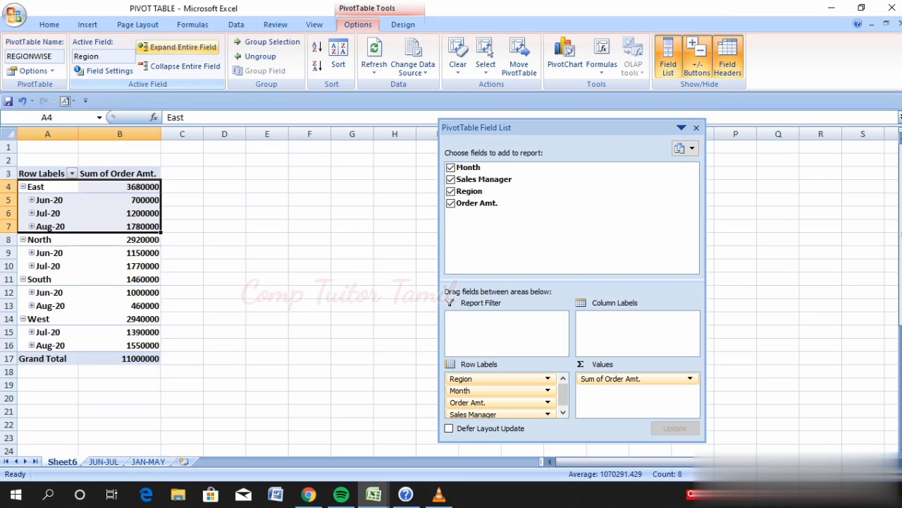
{"action": "left_click", "coordinate": [180, 47]}
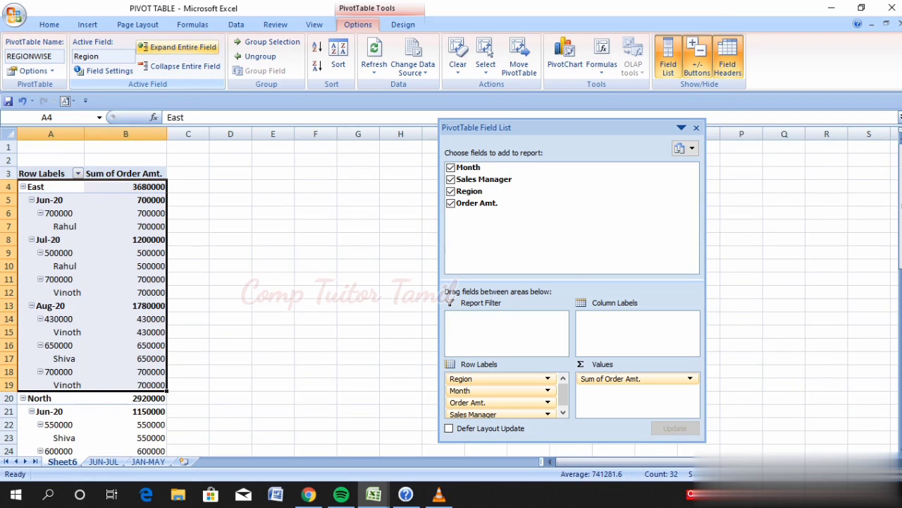
{"action": "scroll", "coordinate": [91, 282], "scroll_direction": "down", "scroll_amount": 4}
{"action": "scroll", "coordinate": [92, 282], "scroll_direction": "down", "scroll_amount": 3}
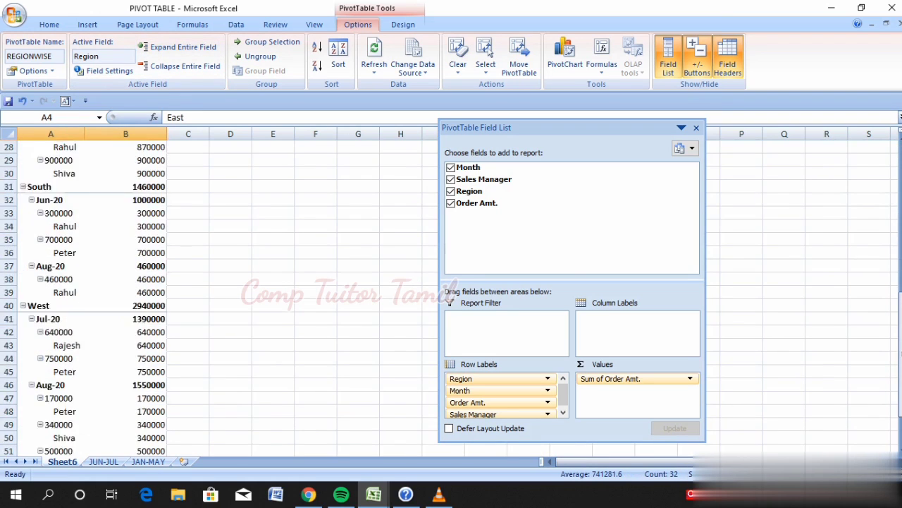
{"action": "scroll", "coordinate": [92, 282], "scroll_direction": "down", "scroll_amount": 6}
{"action": "scroll", "coordinate": [91, 282], "scroll_direction": "down", "scroll_amount": 2}
{"action": "scroll", "coordinate": [92, 282], "scroll_direction": "up", "scroll_amount": 10}
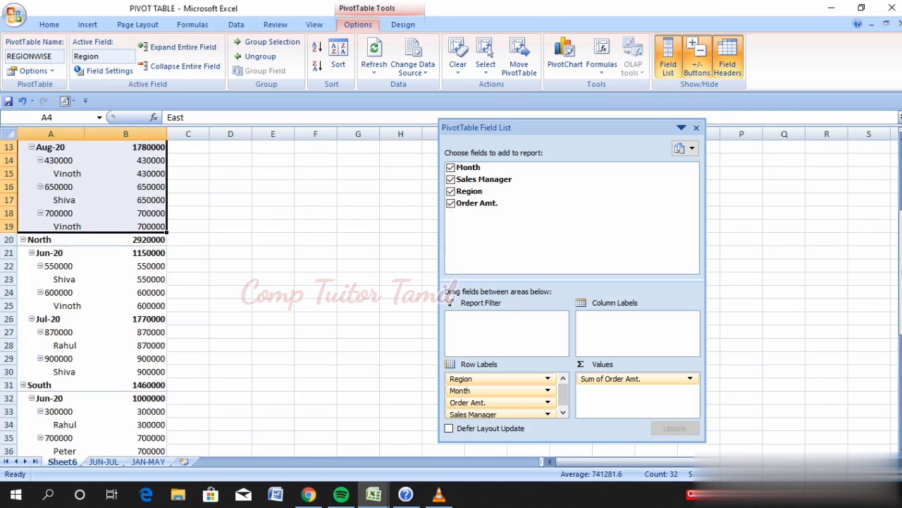
{"action": "scroll", "coordinate": [92, 282], "scroll_direction": "up", "scroll_amount": 4}
{"action": "left_click", "coordinate": [180, 66]}
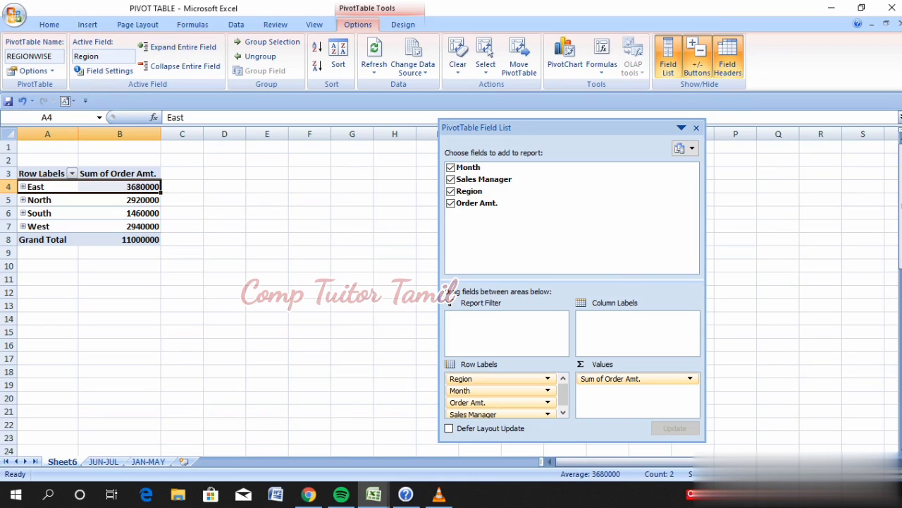
Step: Change the REGIONWISE pivot's data source to 'JAN-MAY'!$A$2:$D$21
{"action": "left_click", "coordinate": [414, 69]}
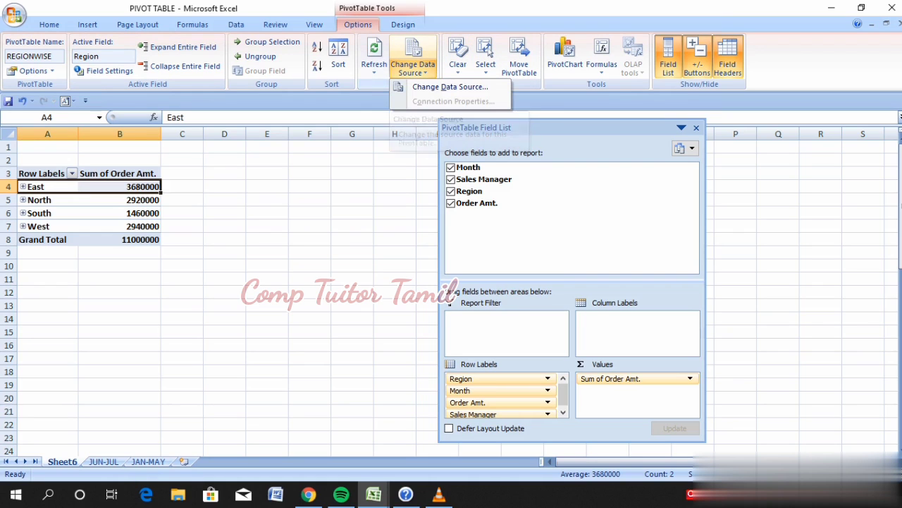
{"action": "left_click", "coordinate": [450, 87]}
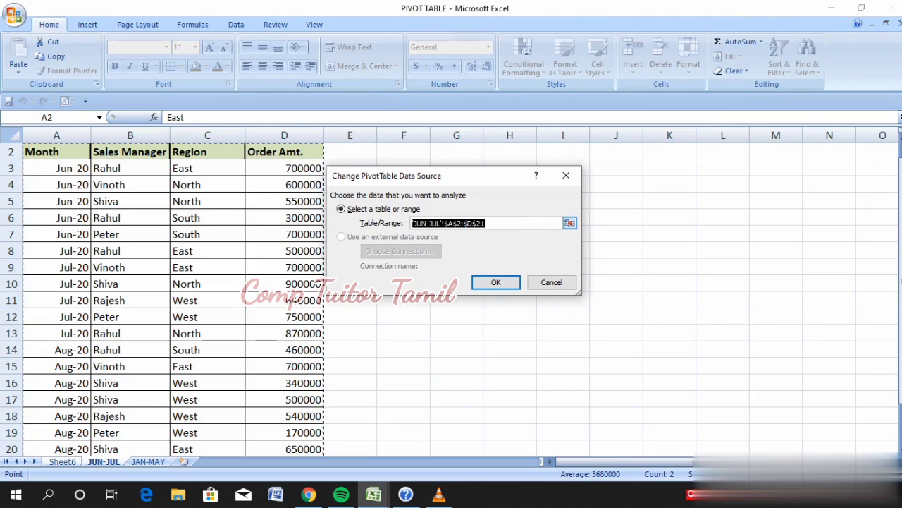
{"action": "left_click", "coordinate": [569, 222]}
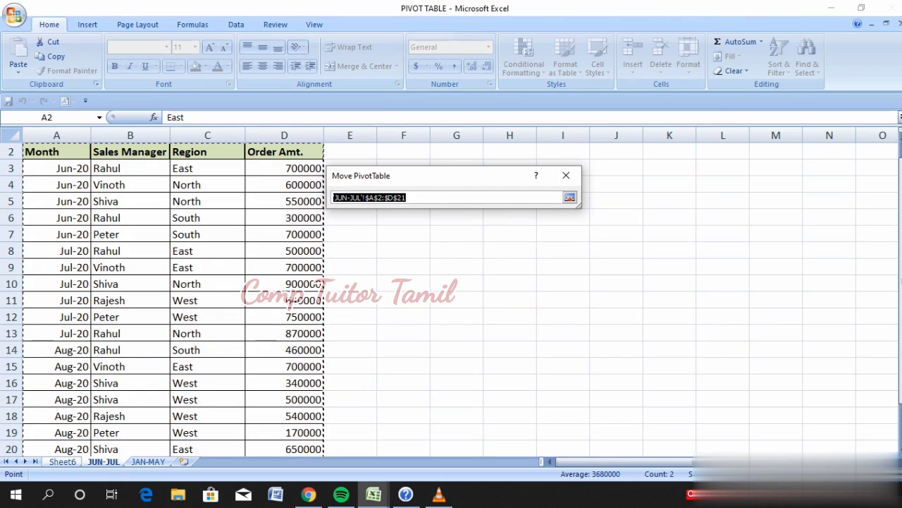
{"action": "left_click", "coordinate": [148, 461]}
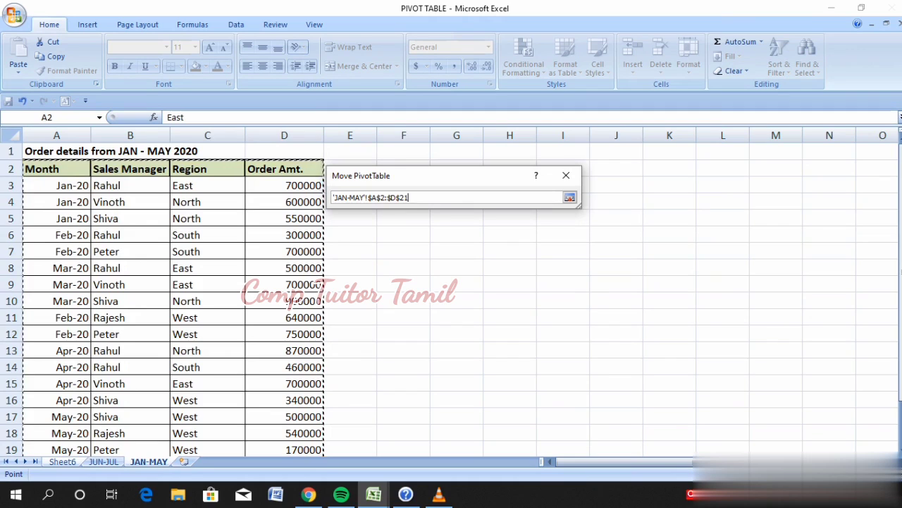
{"action": "scroll", "coordinate": [169, 303], "scroll_direction": "down", "scroll_amount": 3}
{"action": "scroll", "coordinate": [169, 303], "scroll_direction": "up", "scroll_amount": 3}
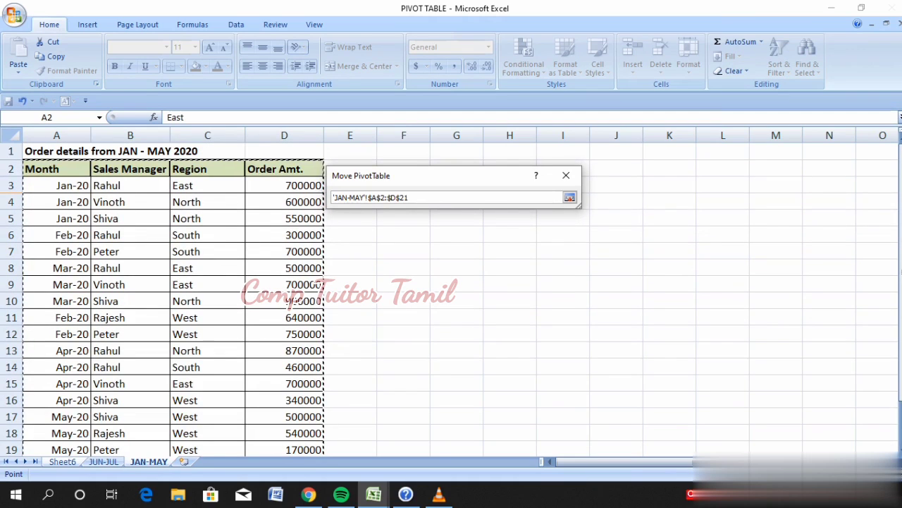
{"action": "left_click", "coordinate": [570, 198]}
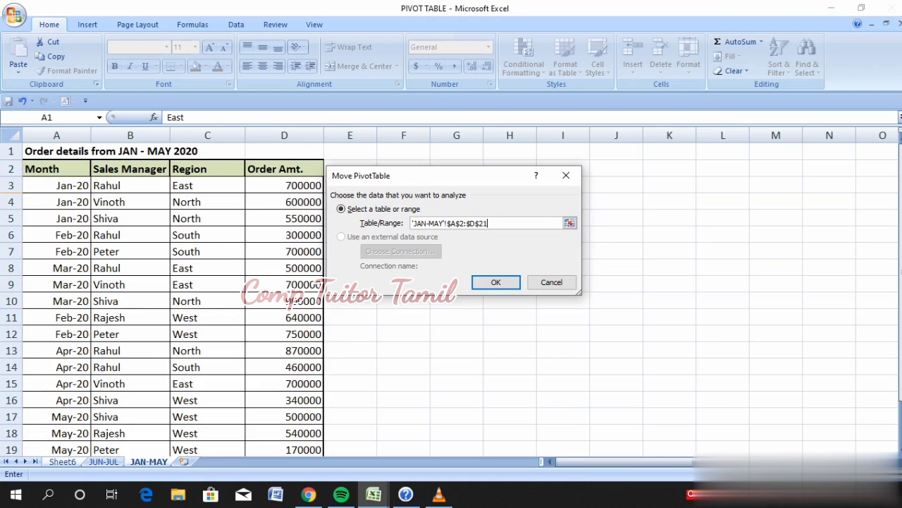
{"action": "left_click", "coordinate": [496, 282]}
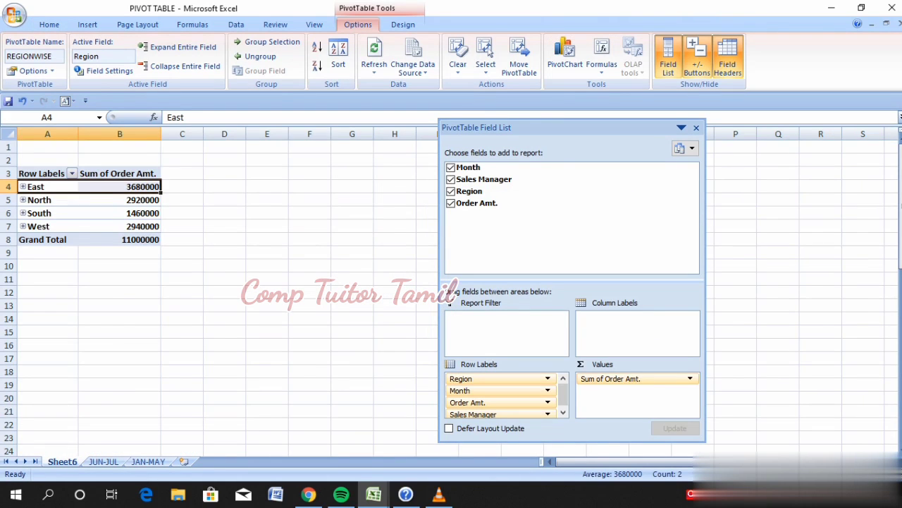
{"action": "left_click", "coordinate": [148, 462]}
Step: Set the January East order amount in JAN-MAY cell D3 to 0
{"action": "left_click", "coordinate": [284, 185]}
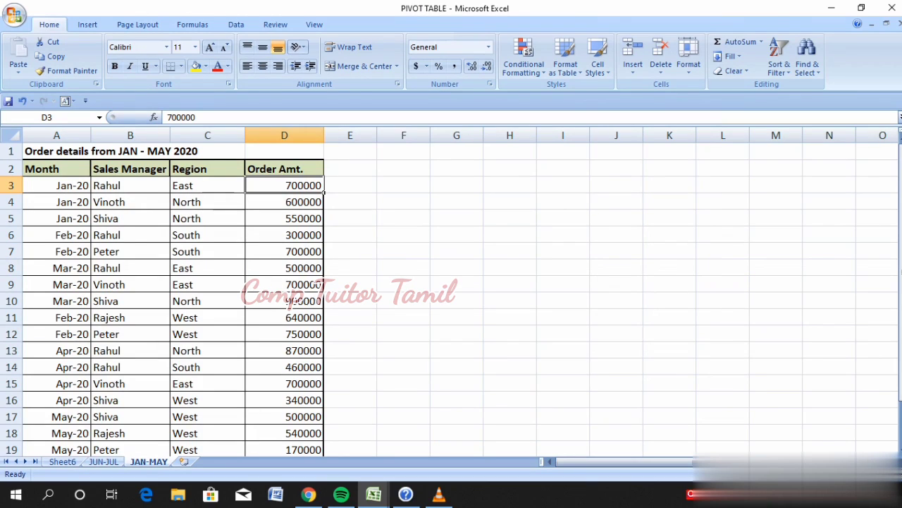
{"action": "type", "text": "0"}
{"action": "key", "text": "Return"}
Step: Expand East and refresh the pivot, giving East 2980000 and grand total 10300000
{"action": "left_click", "coordinate": [62, 461]}
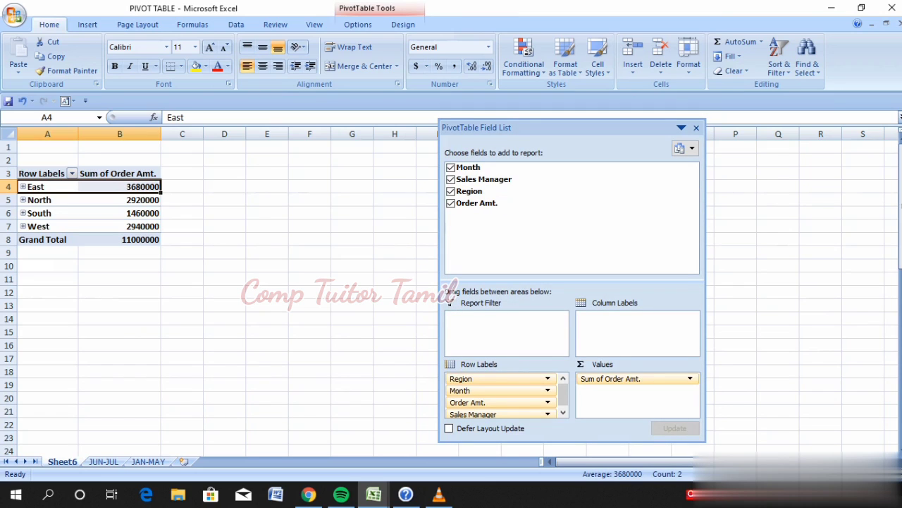
{"action": "left_click", "coordinate": [23, 186]}
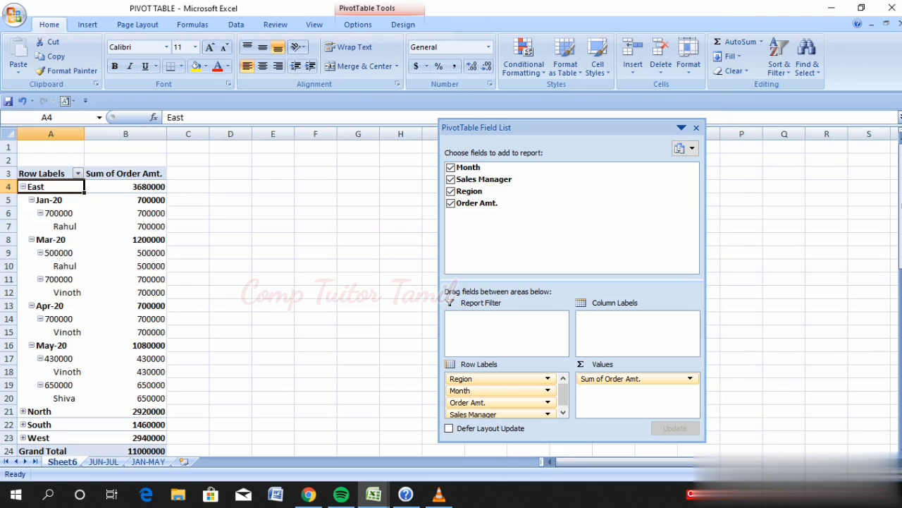
{"action": "scroll", "coordinate": [219, 296], "scroll_direction": "down", "scroll_amount": 2}
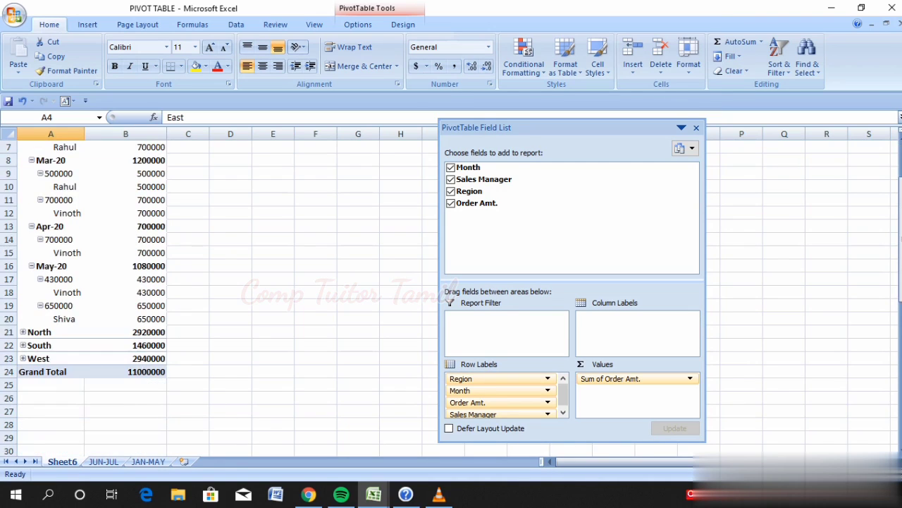
{"action": "scroll", "coordinate": [219, 296], "scroll_direction": "up", "scroll_amount": 2}
{"action": "right_click", "coordinate": [141, 346]}
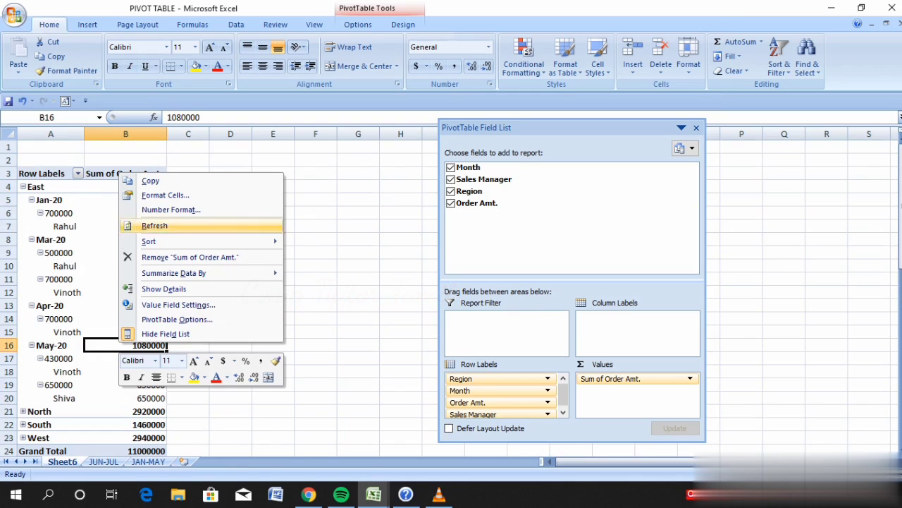
{"action": "left_click", "coordinate": [154, 225]}
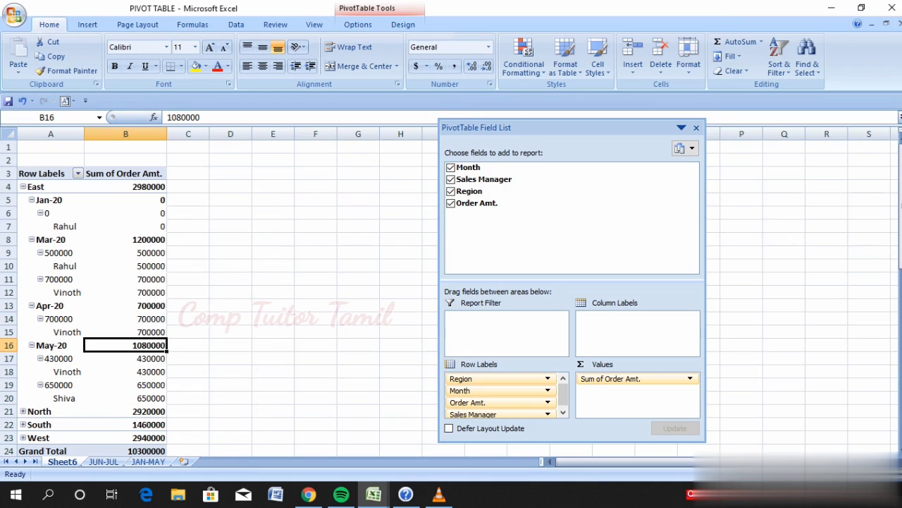
{"action": "left_click", "coordinate": [103, 461]}
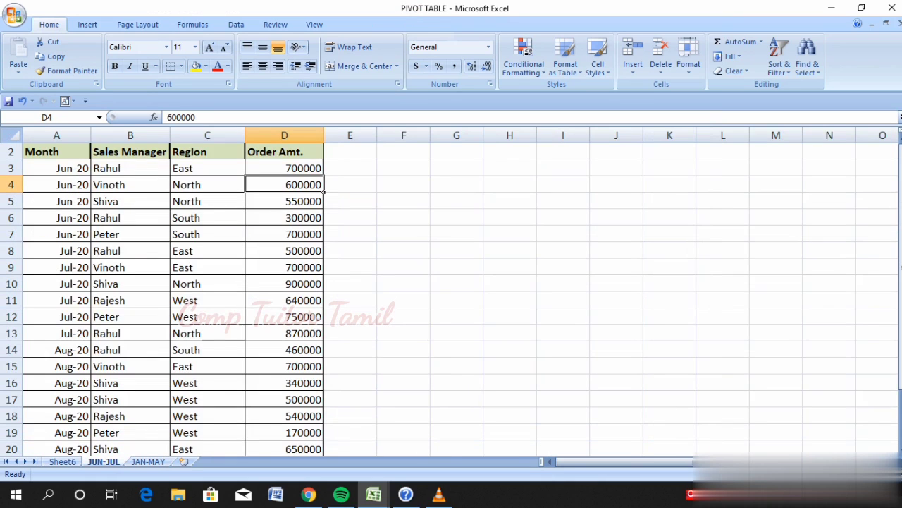
Step: Enter 150000 in cell D3 on the JAN-MAY sheet
{"action": "left_click", "coordinate": [129, 449]}
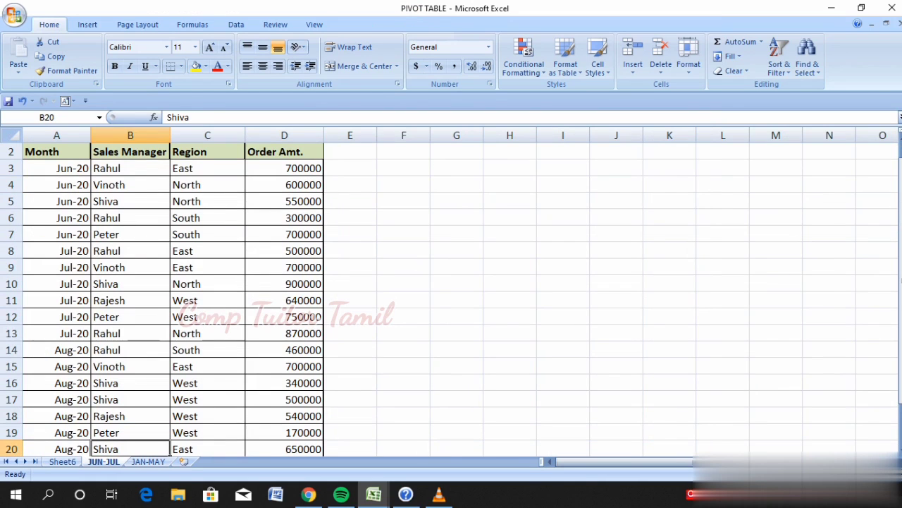
{"action": "left_click", "coordinate": [148, 461]}
{"action": "left_click", "coordinate": [284, 185]}
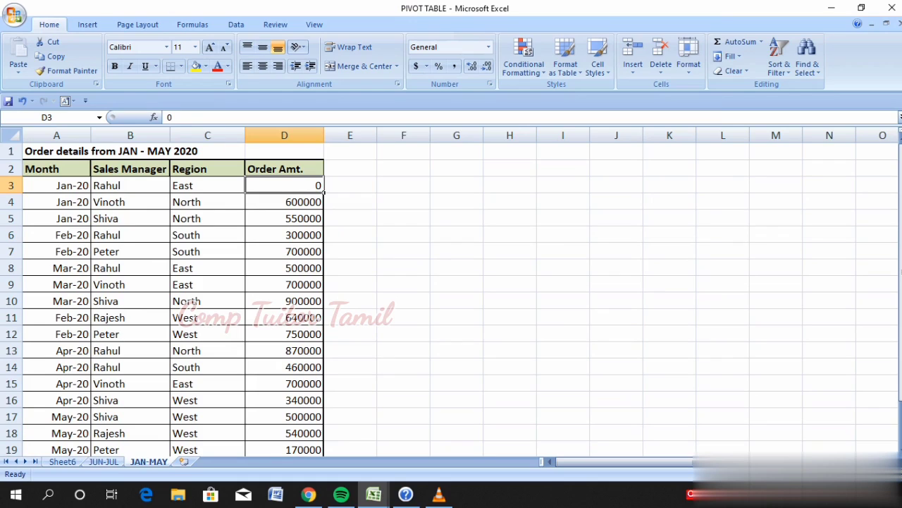
{"action": "type", "text": "150000"}
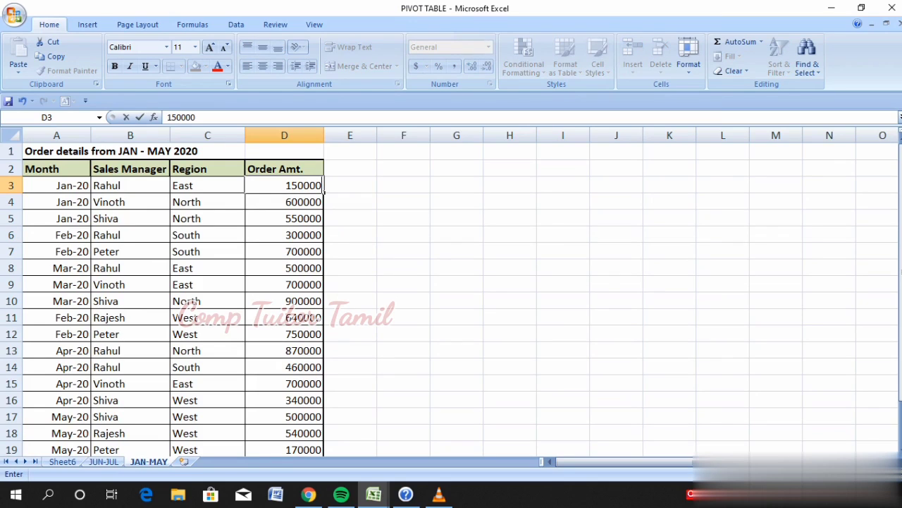
{"action": "key", "text": "Return"}
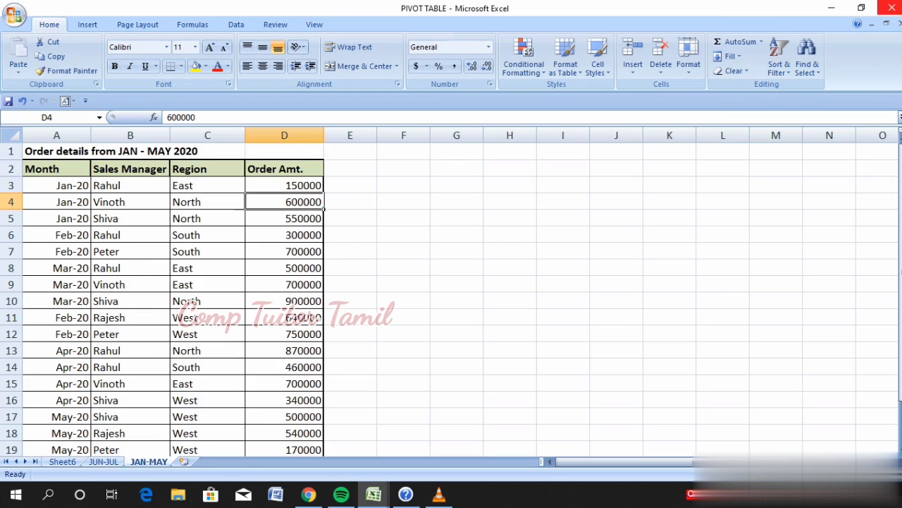
Step: Refresh the REGIONWISE pivot so Jan-20 shows 150000 and grand total 10450000
{"action": "key", "text": "ctrl+Page_Up"}
{"action": "key", "text": "ctrl+Page_Up"}
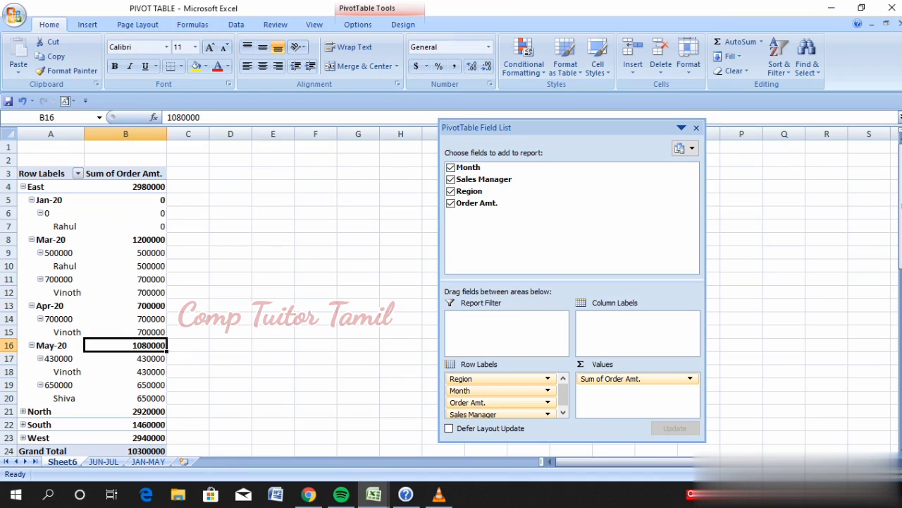
{"action": "right_click", "coordinate": [121, 249]}
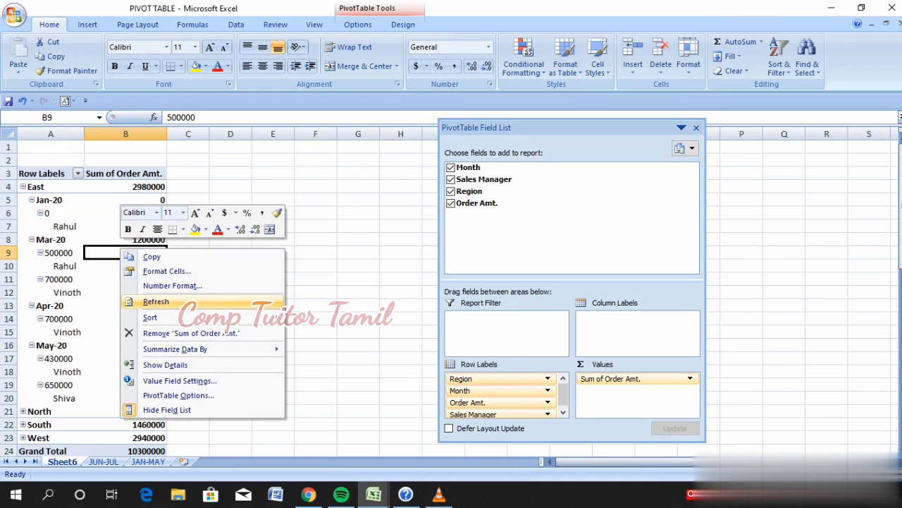
{"action": "left_click", "coordinate": [159, 302]}
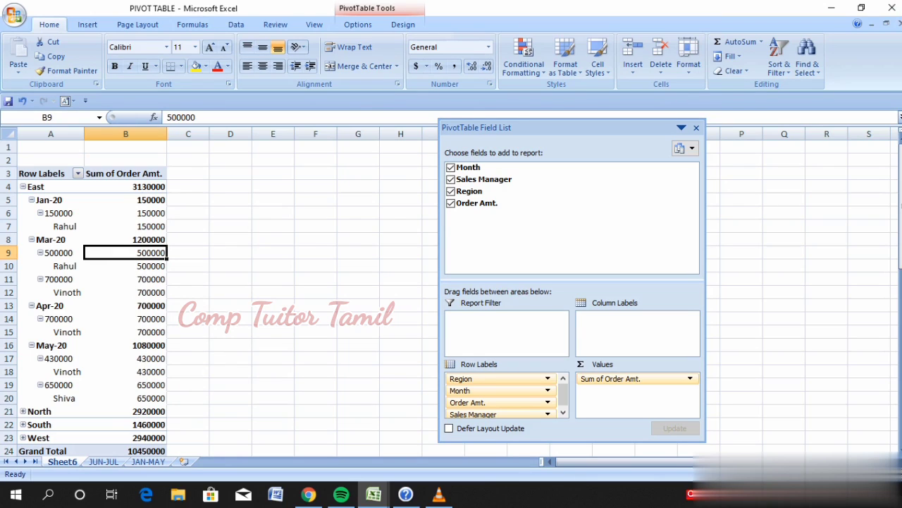
{"action": "scroll", "coordinate": [92, 296], "scroll_direction": "down", "scroll_amount": 4}
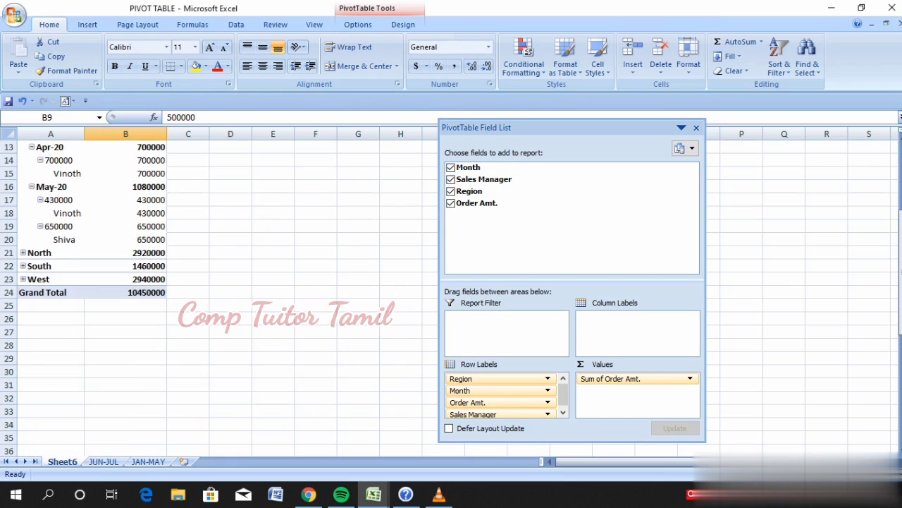
{"action": "scroll", "coordinate": [92, 296], "scroll_direction": "up", "scroll_amount": 3}
{"action": "scroll", "coordinate": [92, 297], "scroll_direction": "up", "scroll_amount": 1}
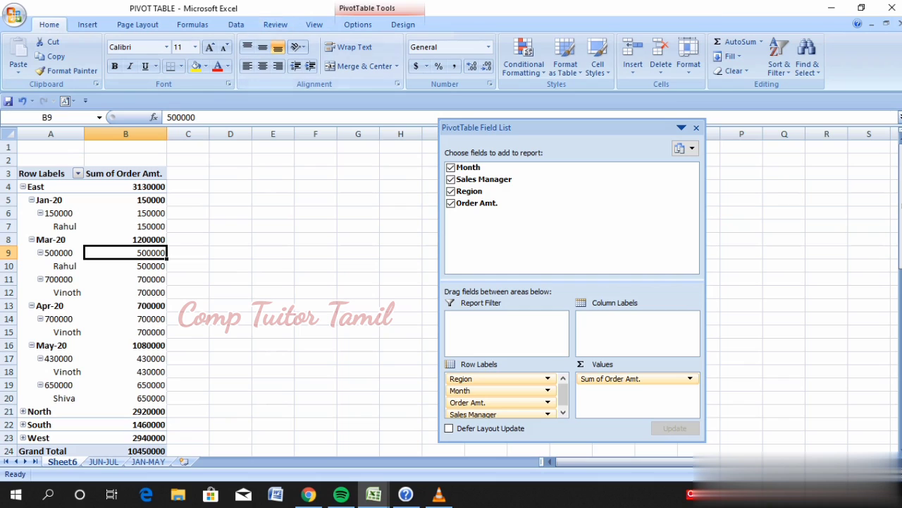
Step: Check the refreshed 150000 and 700000 amounts, then collapse REGIONWISE to its four region totals
{"action": "left_click", "coordinate": [357, 24]}
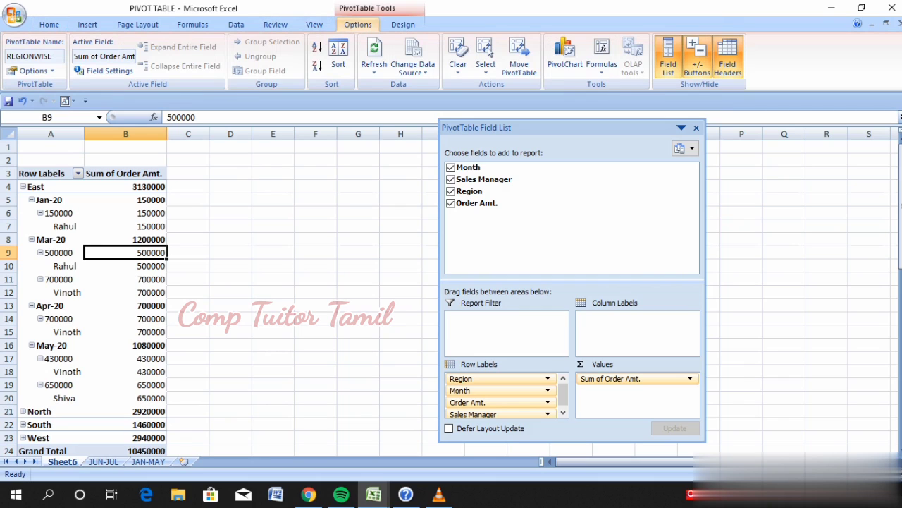
{"action": "left_click", "coordinate": [141, 213]}
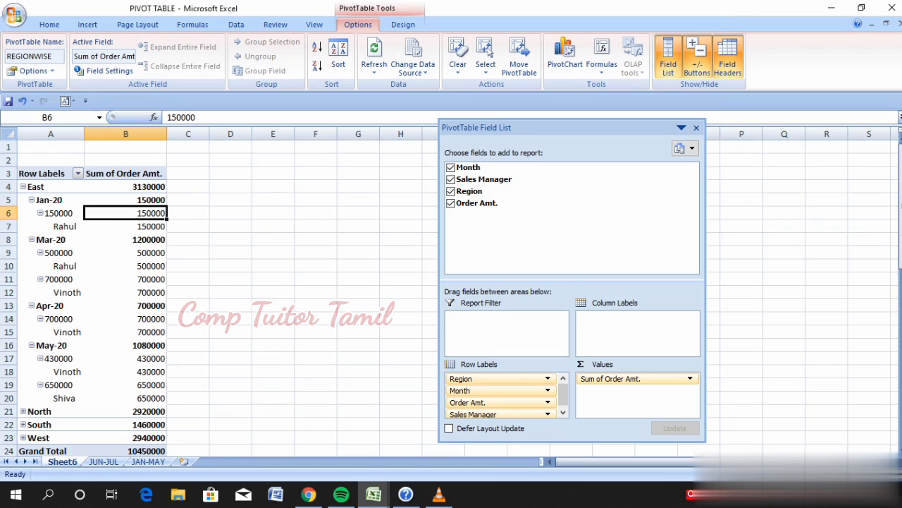
{"action": "left_click", "coordinate": [137, 279]}
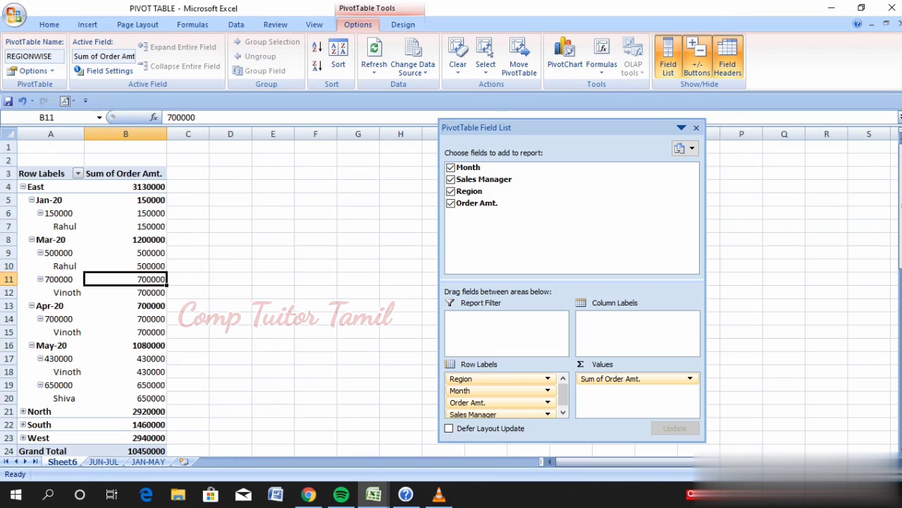
{"action": "left_click", "coordinate": [22, 186]}
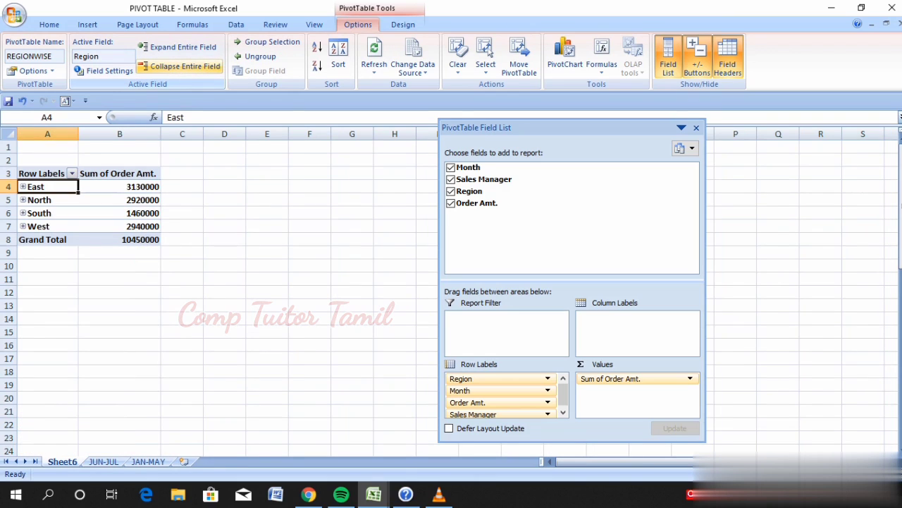
{"action": "left_click", "coordinate": [224, 291]}
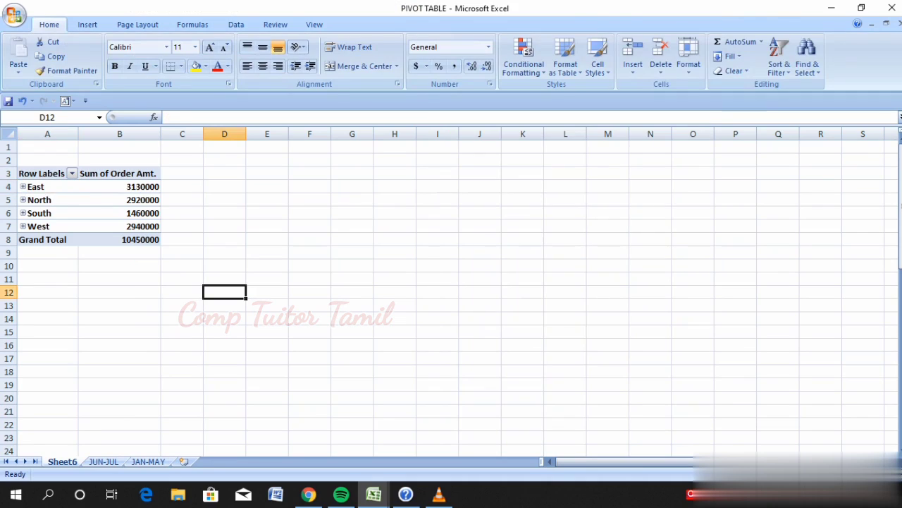